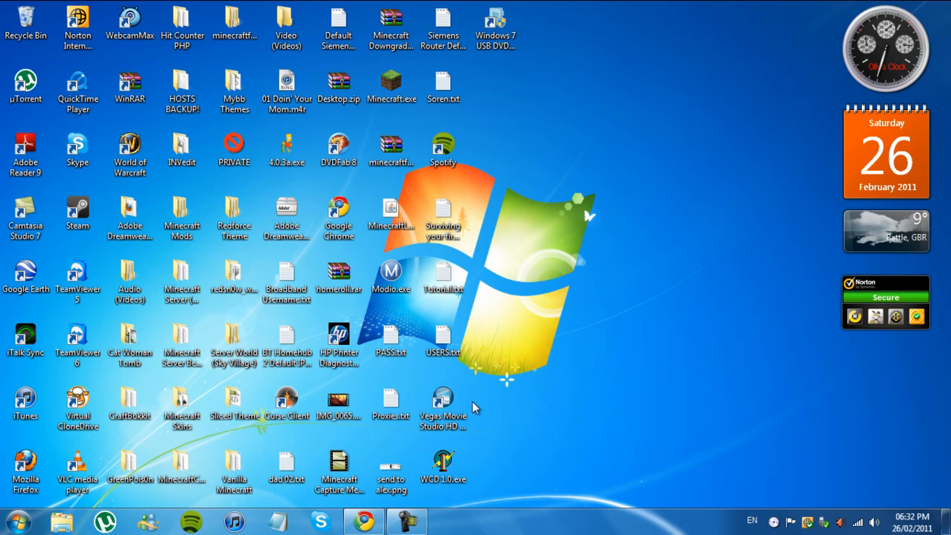
# Step: Switch to Chrome and open the Minecraft beta download page on minecraft.net
pyautogui.click(364, 521)
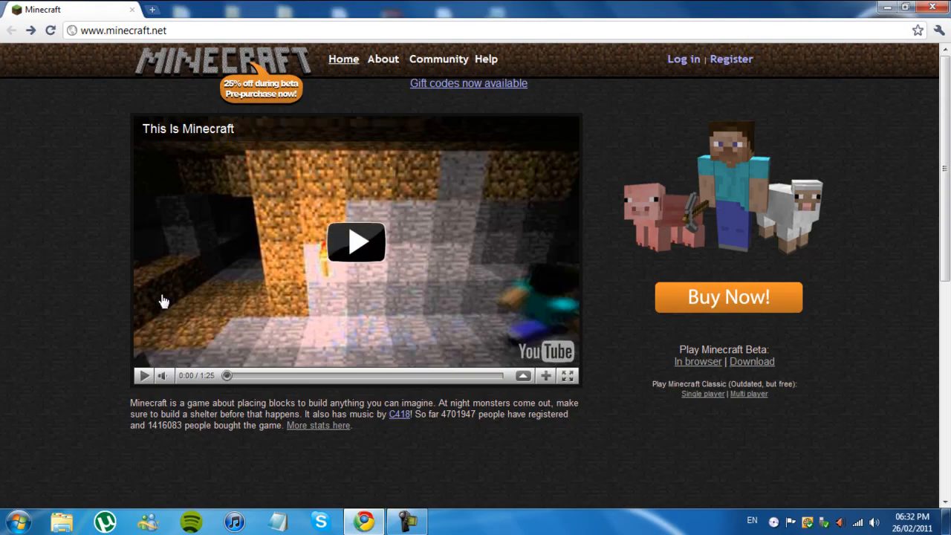
pyautogui.click(772, 362)
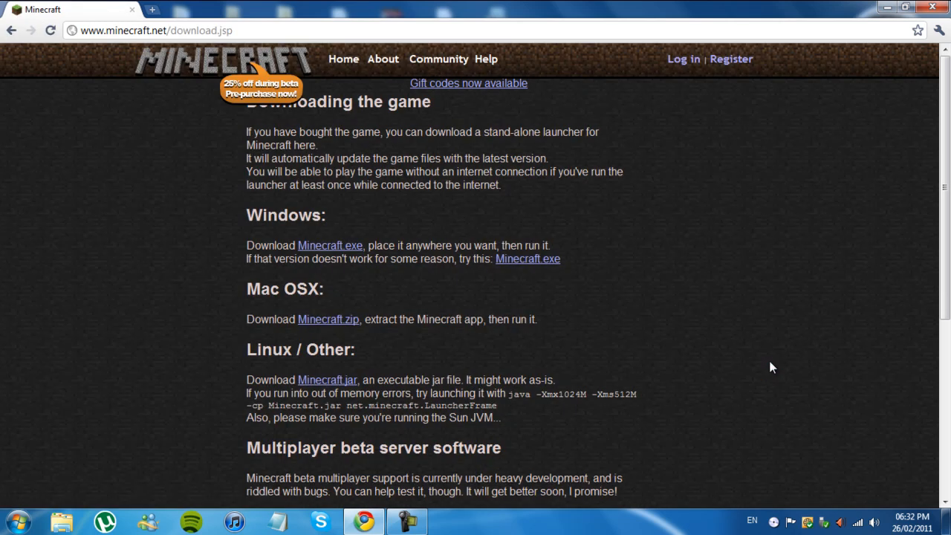
pyautogui.scroll(-2, 770, 366)
pyautogui.scroll(2, 769, 367)
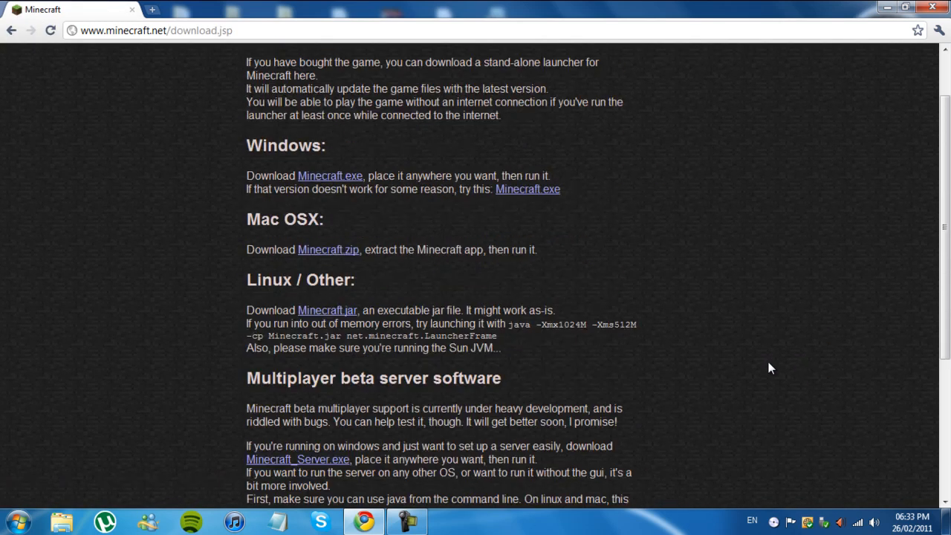
pyautogui.scroll(-1, 768, 362)
pyautogui.scroll(1, 767, 362)
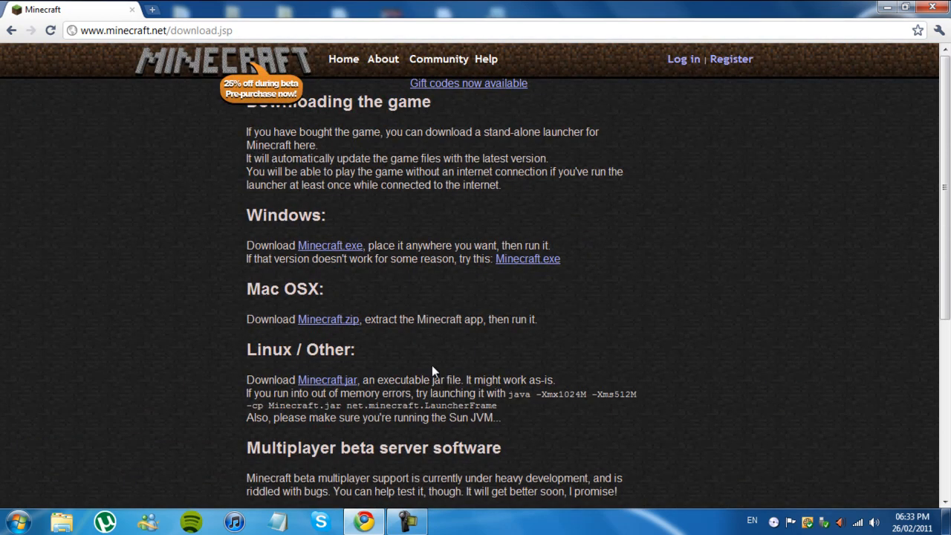
# Step: Download Minecraft_Server.exe from the Multiplayer beta server software section and keep the file despite the download warning
pyautogui.scroll(-3, 589, 280)
pyautogui.moveTo(254, 240); pyautogui.dragTo(442, 239)
pyautogui.rightClick(545, 219)
pyautogui.click(544, 218)
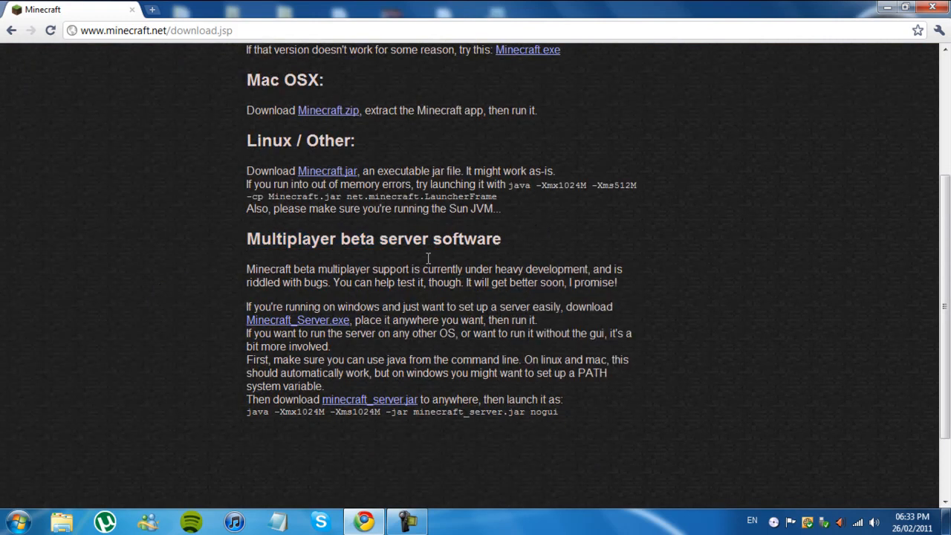
pyautogui.moveTo(248, 319); pyautogui.dragTo(355, 321)
pyautogui.click(432, 322)
pyautogui.click(301, 319)
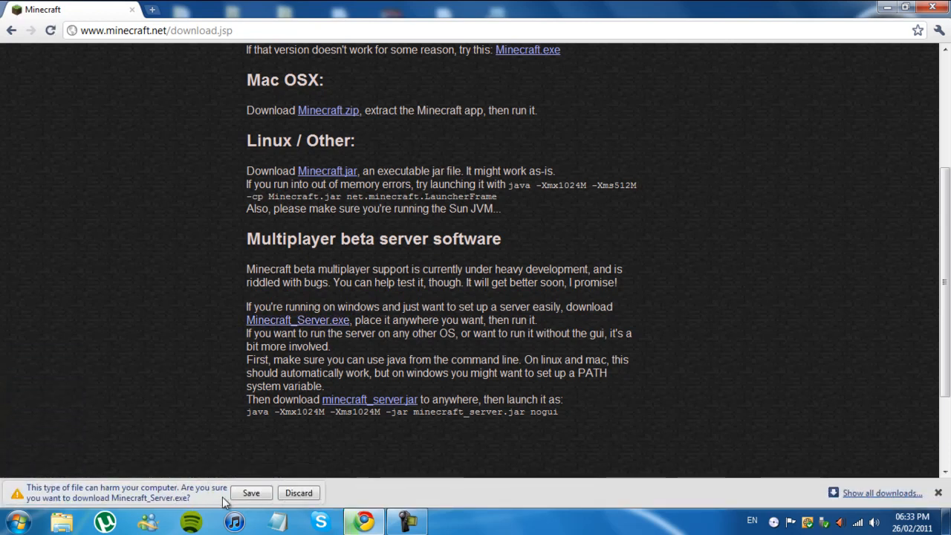
pyautogui.click(251, 492)
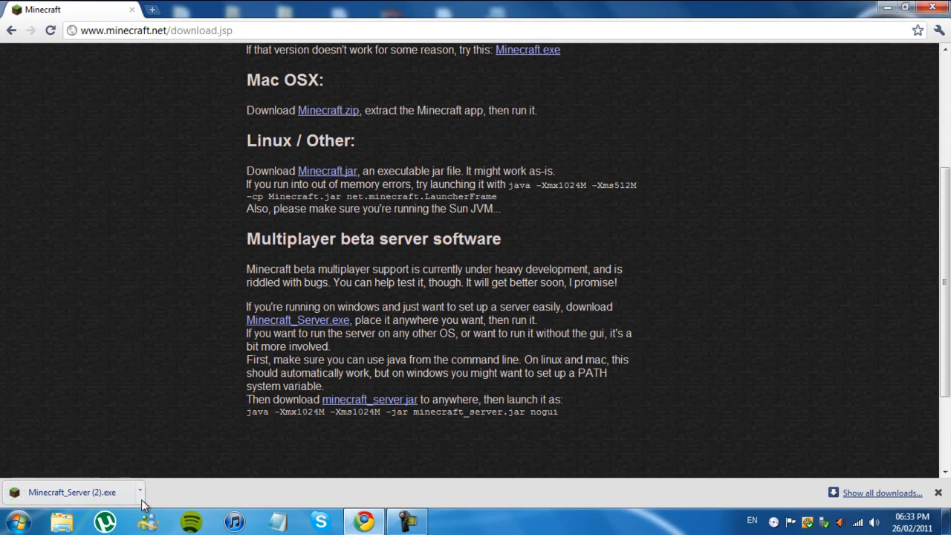
# Step: Show the downloaded server file in its folder and minimize the browser window
pyautogui.click(139, 491)
pyautogui.click(159, 476)
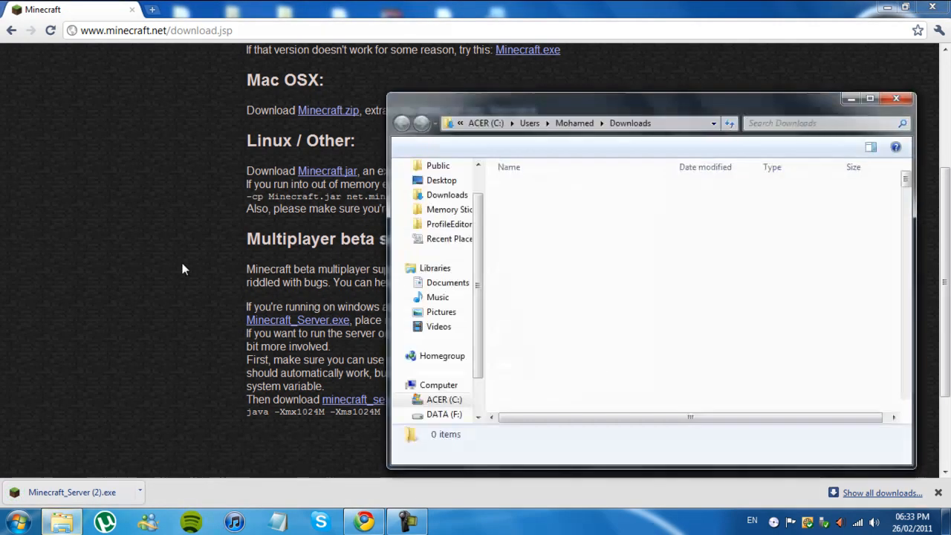
pyautogui.click(889, 6)
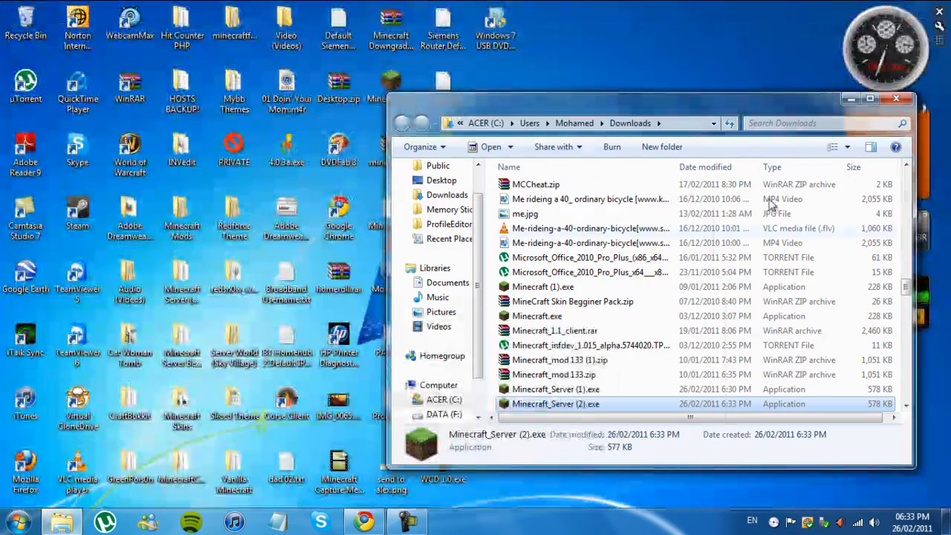
# Step: Create a new folder on the desktop and place it at the end of the top row of icons
pyautogui.rightClick(652, 52)
pyautogui.moveTo(707, 174)
pyautogui.click(555, 170)
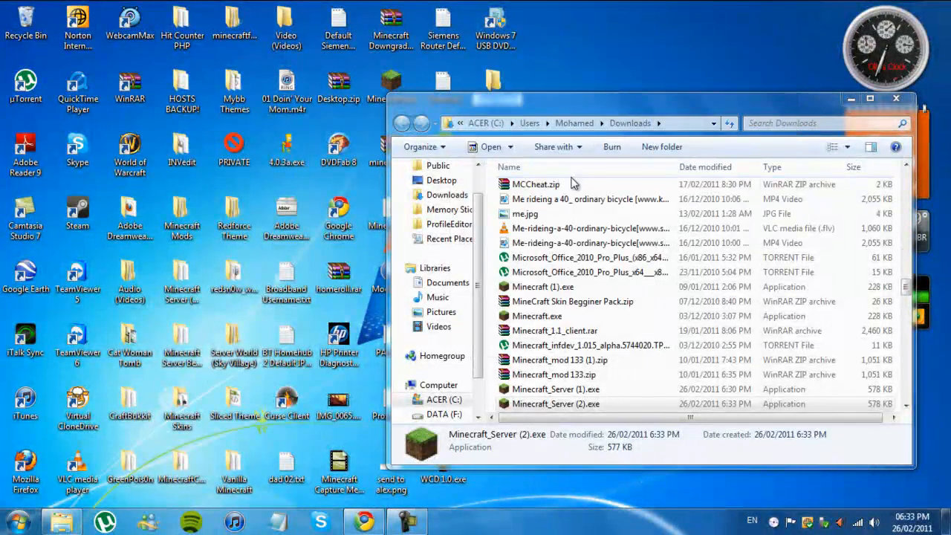
pyautogui.moveTo(492, 80); pyautogui.dragTo(502, 26)
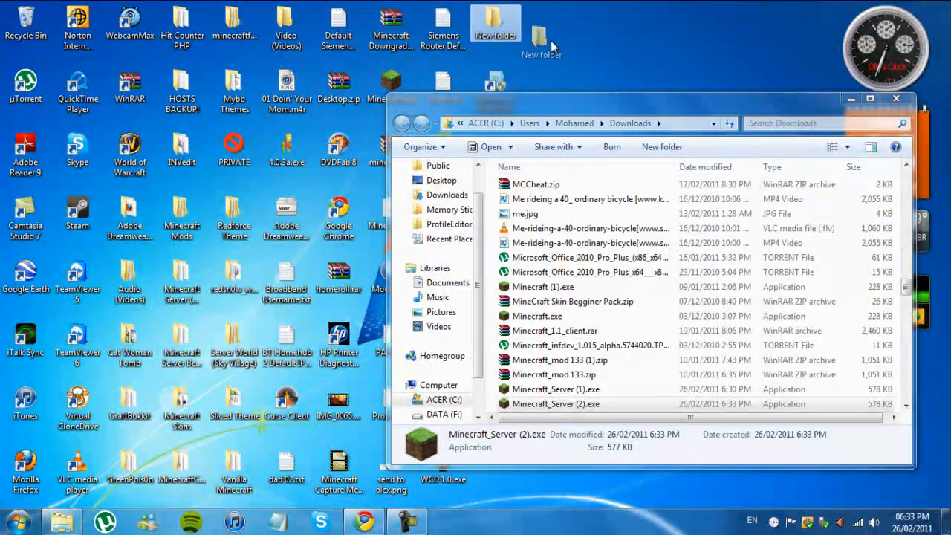
# Step: Rename the new desktop folder to "Minecraft Server (Normal)"
pyautogui.rightClick(462, 12)
pyautogui.click(495, 14)
pyautogui.rightClick(494, 15)
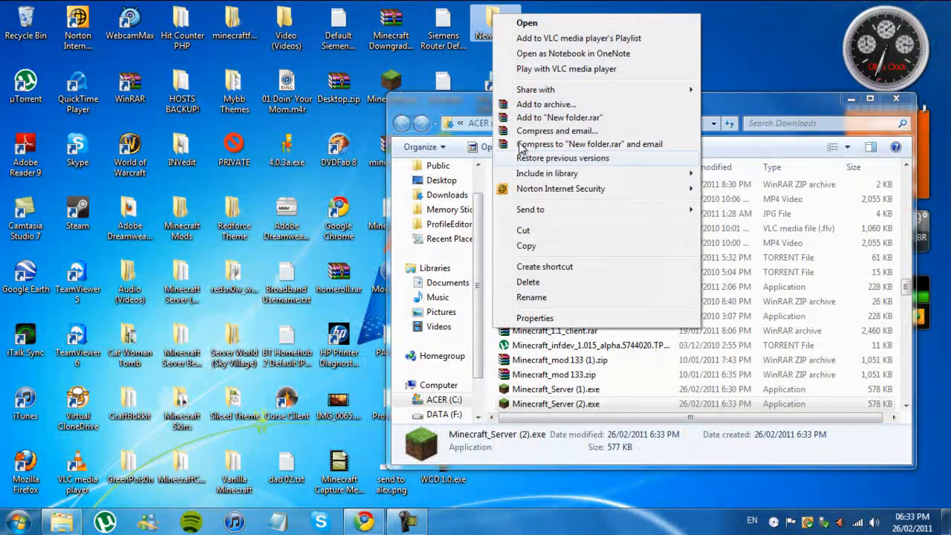
pyautogui.click(532, 297)
pyautogui.write('Mi')
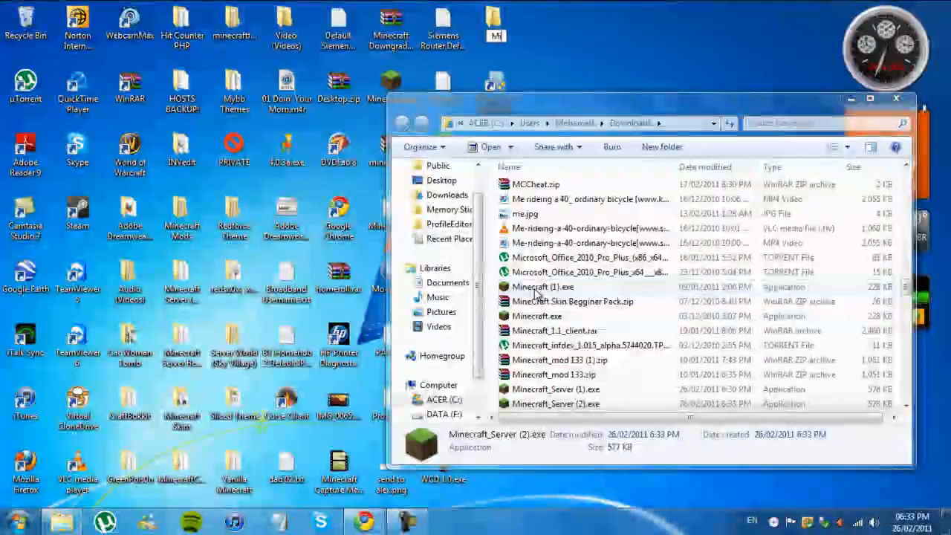
pyautogui.write('necrf')
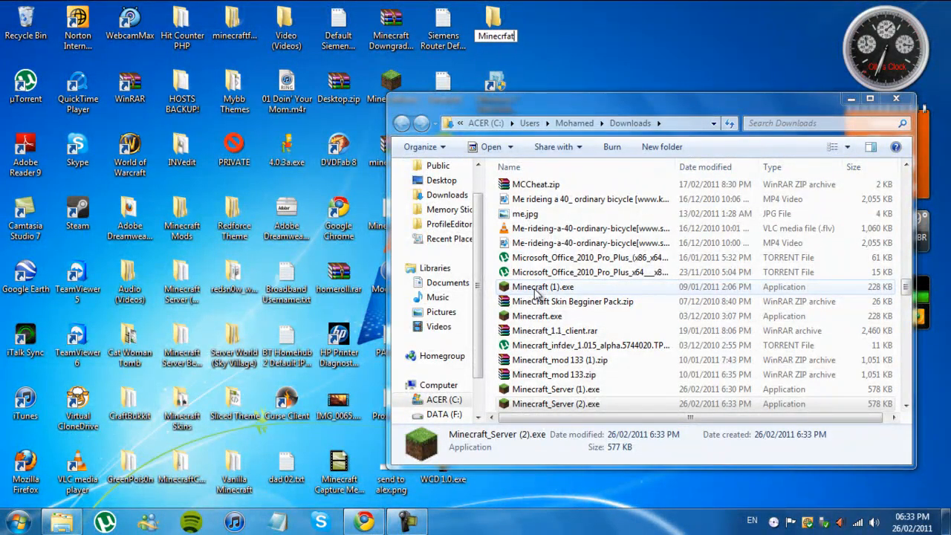
pyautogui.press('BackSpace')
pyautogui.write('aft s')
pyautogui.press('BackSpace')
pyautogui.write('Server')
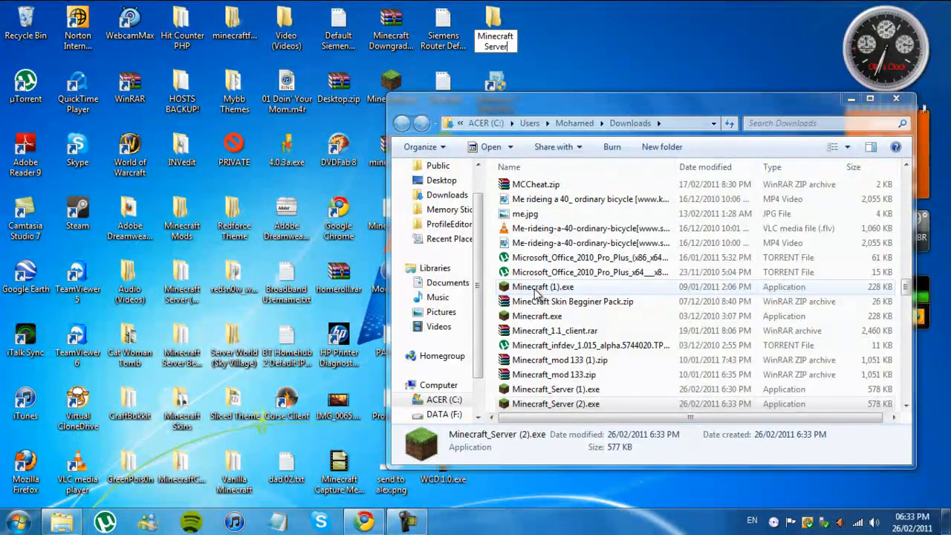
pyautogui.write(' (N')
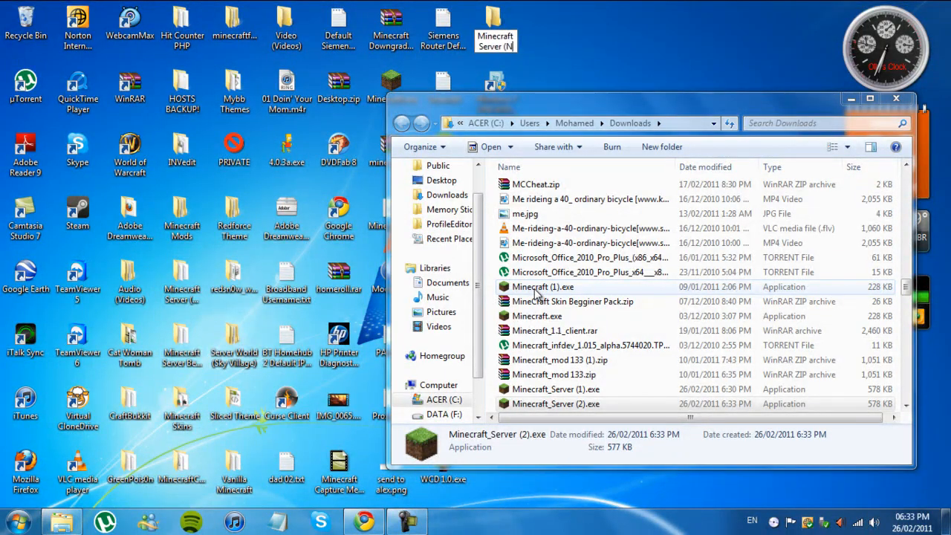
pyautogui.write('ormal)')
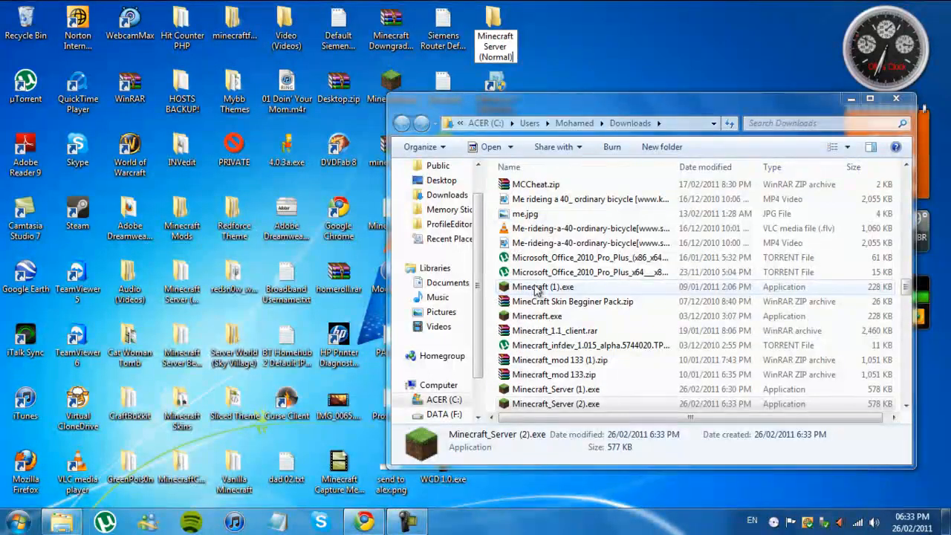
pyautogui.press('Return')
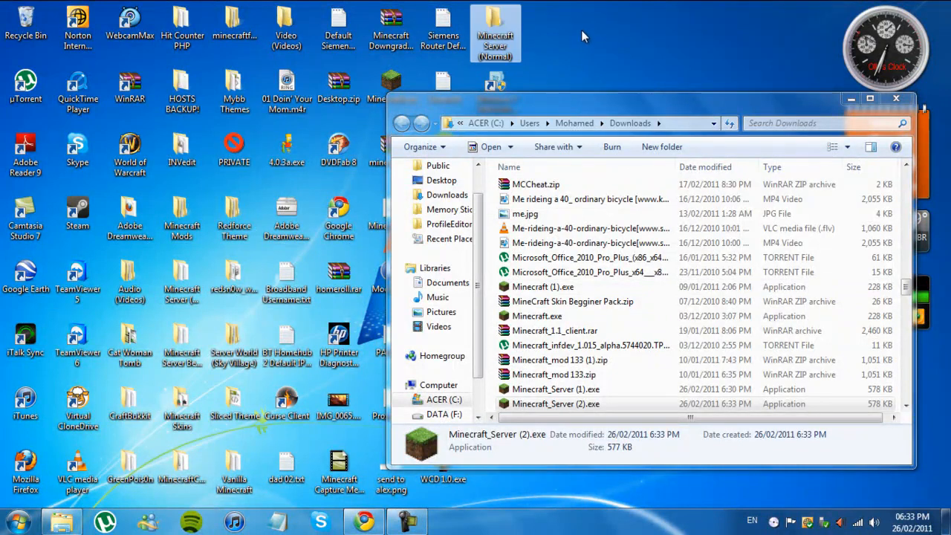
# Step: Move Minecraft_Server (2).exe from Downloads into the Minecraft Server (Normal) folder and close the Downloads window
pyautogui.doubleClick(502, 30)
pyautogui.moveTo(541, 138); pyautogui.dragTo(509, 466)
pyautogui.moveTo(520, 404); pyautogui.dragTo(551, 414)
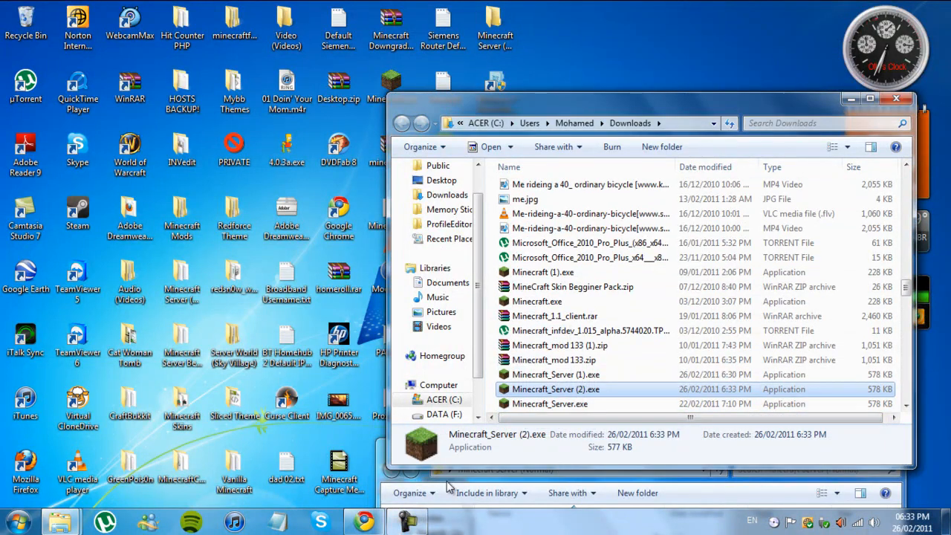
pyautogui.click(382, 448)
pyautogui.click(392, 450)
pyautogui.click(383, 443)
pyautogui.click(390, 446)
pyautogui.moveTo(405, 445); pyautogui.dragTo(4, 172)
pyautogui.moveTo(555, 390); pyautogui.dragTo(330, 316)
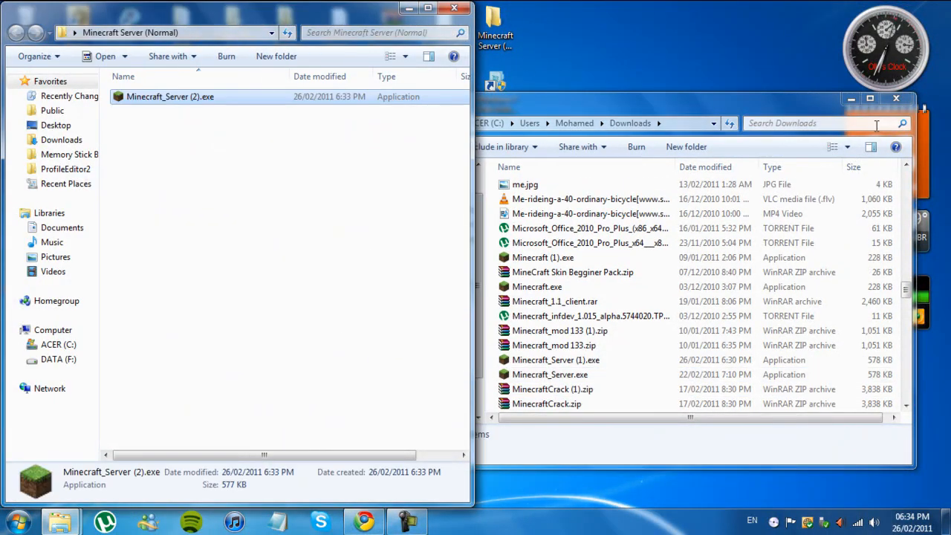
pyautogui.click(895, 100)
# Step: Rename the moved server file to Minecraft_Server.exe
pyautogui.rightClick(259, 107)
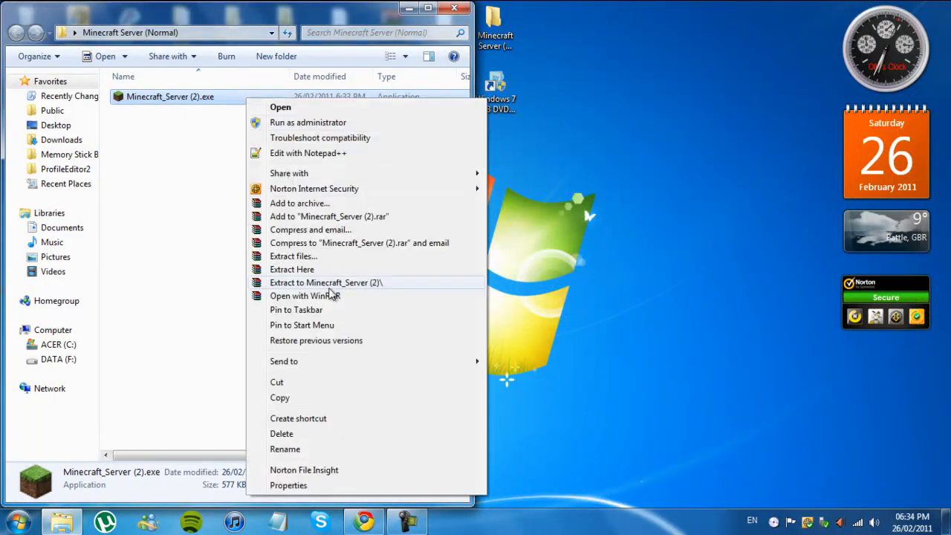
pyautogui.click(311, 450)
pyautogui.press('Right')
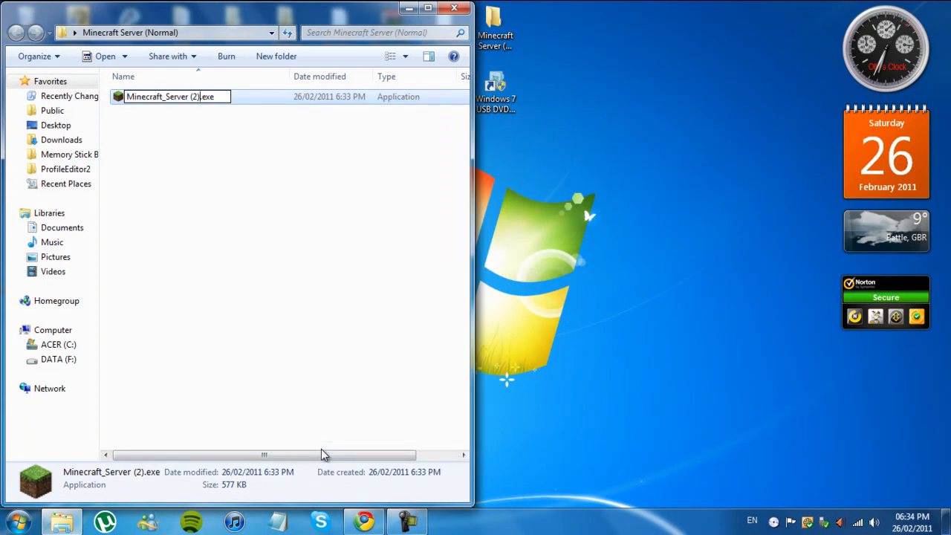
pyautogui.click(344, 191)
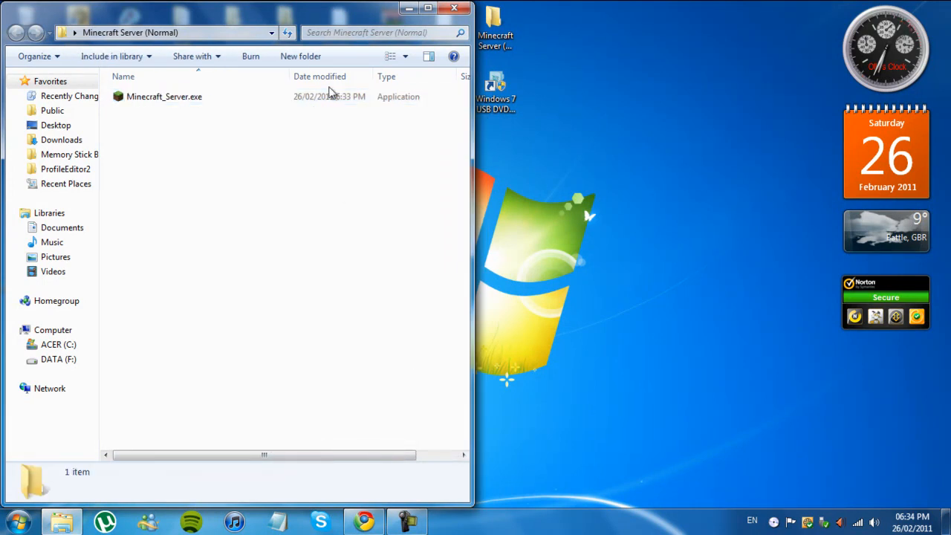
# Step: Run Minecraft_Server.exe from the server folder, let it prepare the spawn area, and shut it down with the stop command
pyautogui.moveTo(326, 16); pyautogui.dragTo(618, 86)
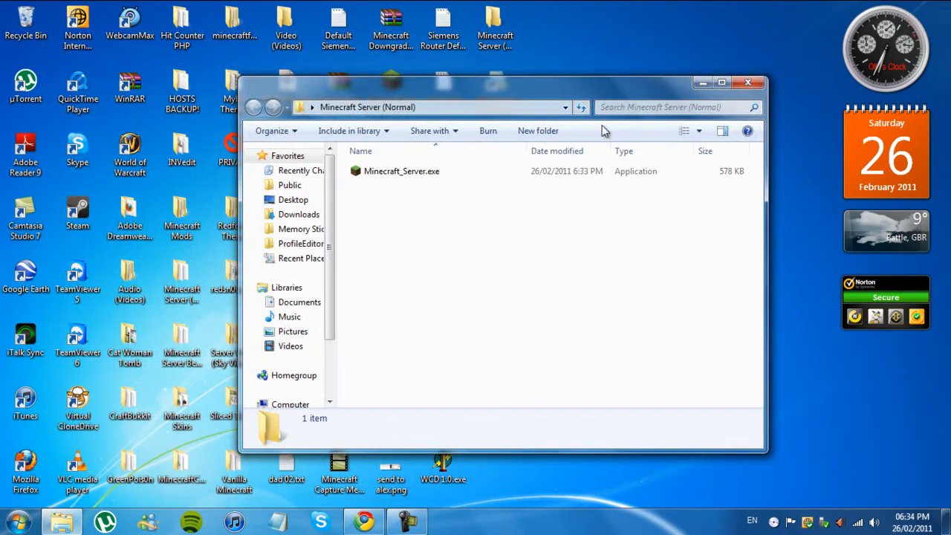
pyautogui.doubleClick(475, 174)
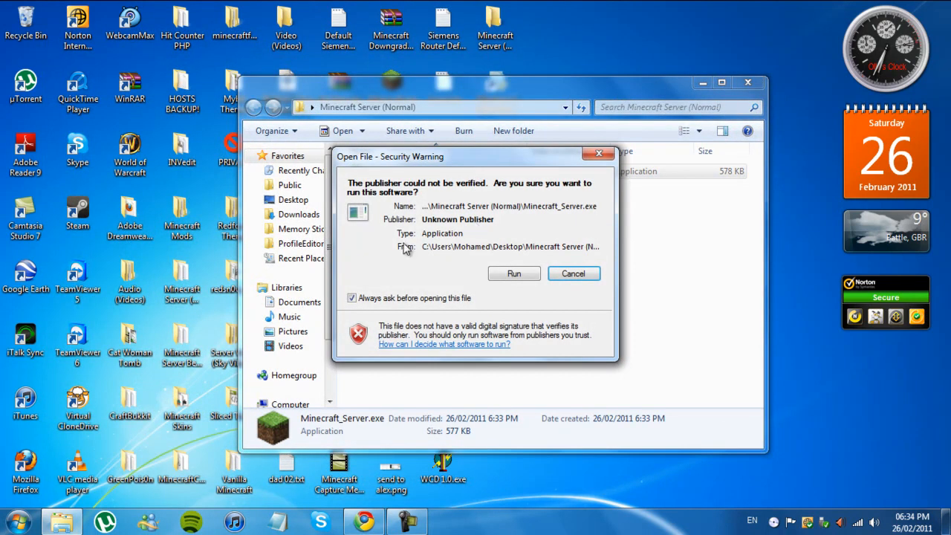
pyautogui.click(510, 275)
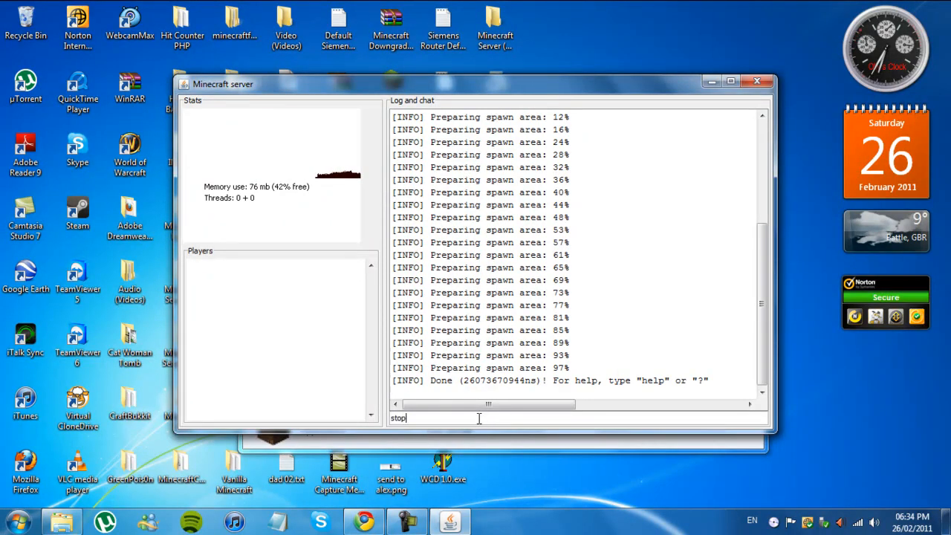
pyautogui.press('Return')
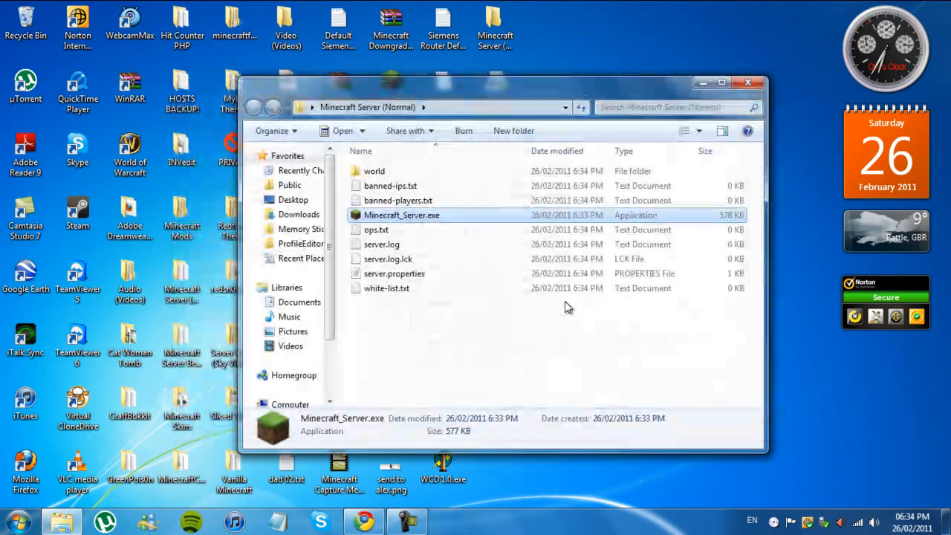
# Step: Open server.properties from the server folder in Notepad
pyautogui.click(461, 338)
pyautogui.moveTo(413, 291); pyautogui.dragTo(394, 318)
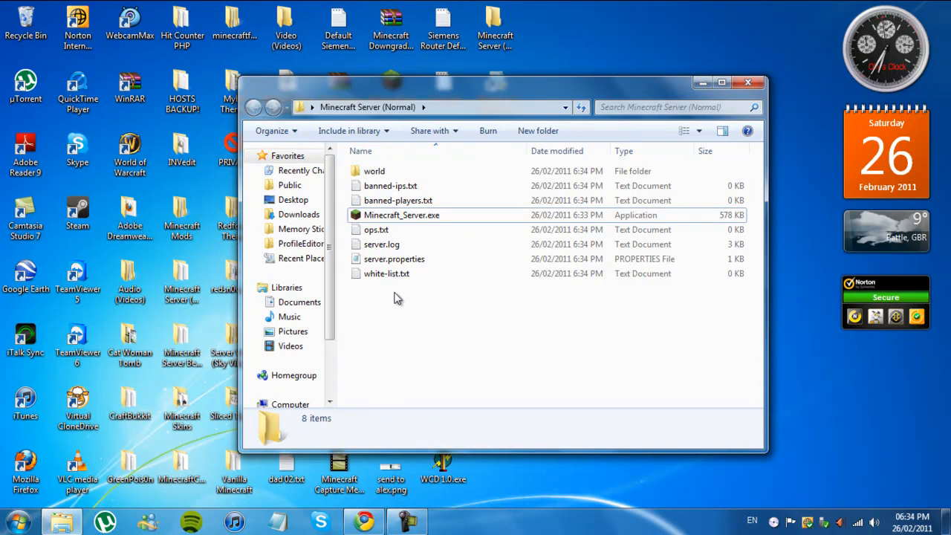
pyautogui.doubleClick(403, 259)
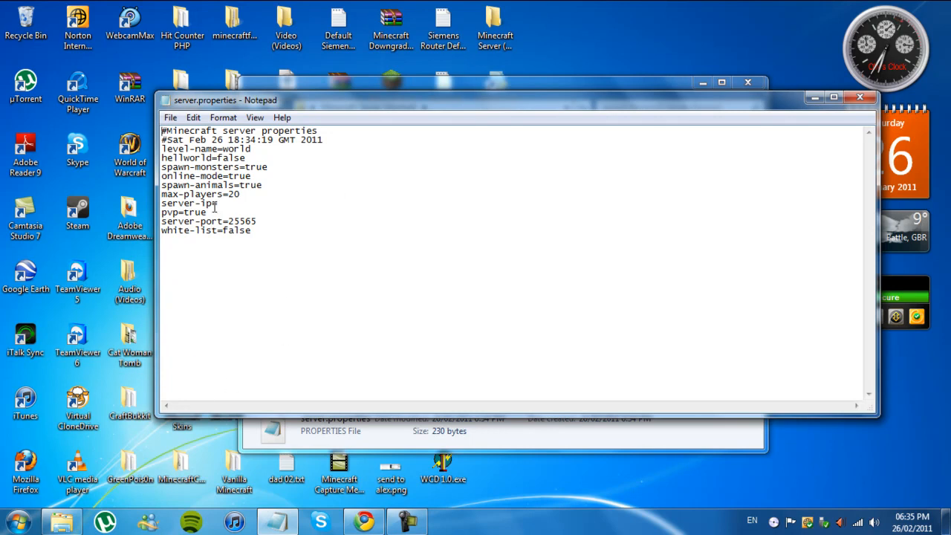
# Step: Search the computer for cmd and run the command prompt as administrator
pyautogui.click(18, 521)
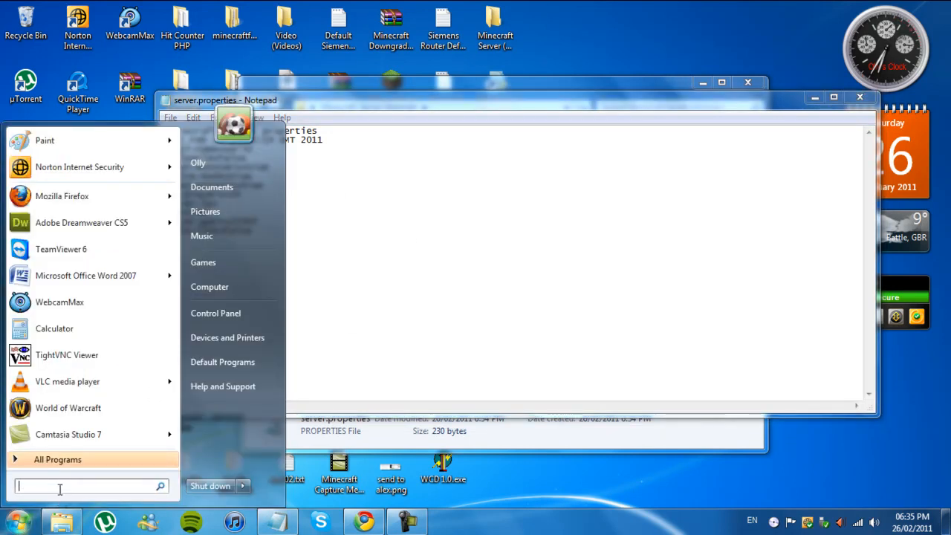
pyautogui.write('cmd')
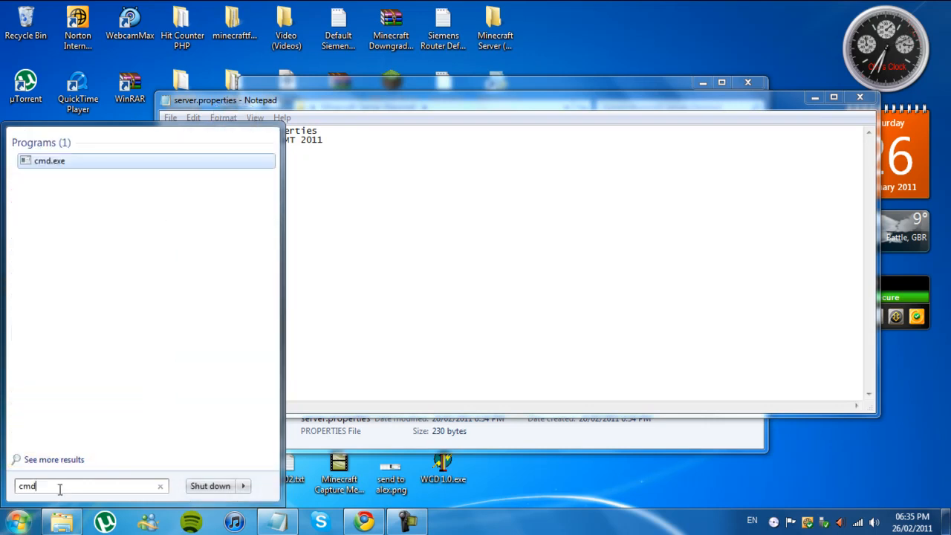
pyautogui.rightClick(54, 166)
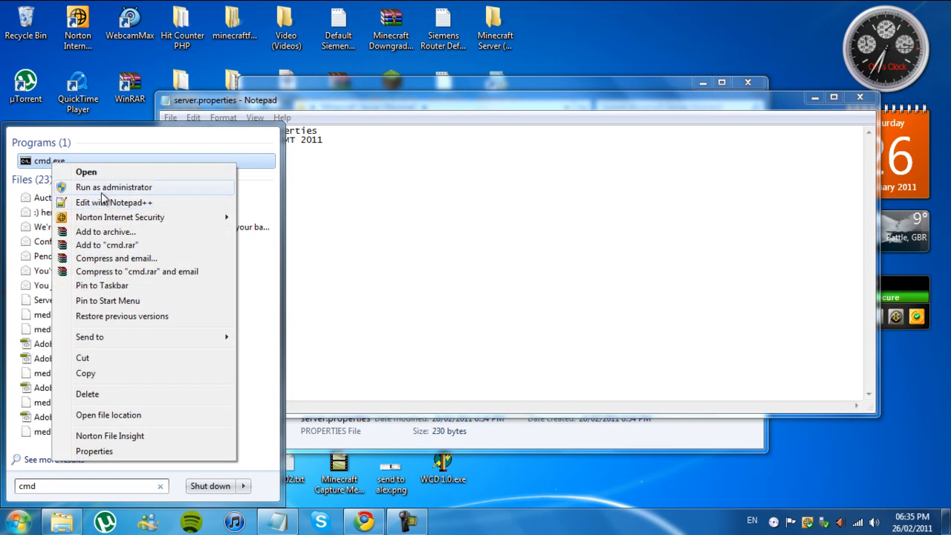
pyautogui.click(100, 188)
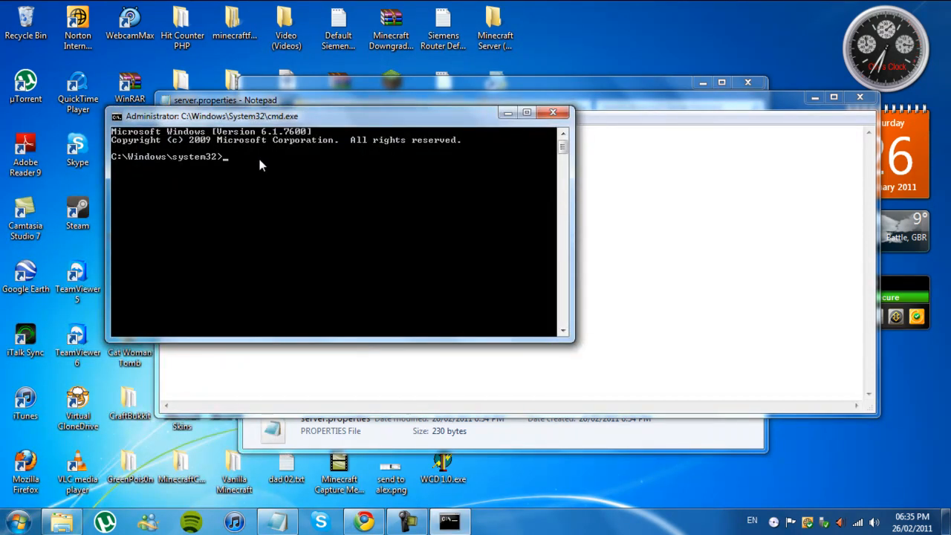
# Step: Run ipconfig /all and examine the Wireless LAN adapter's IPv4 address in the output
pyautogui.write('ipconfig /all')
pyautogui.press('Return')
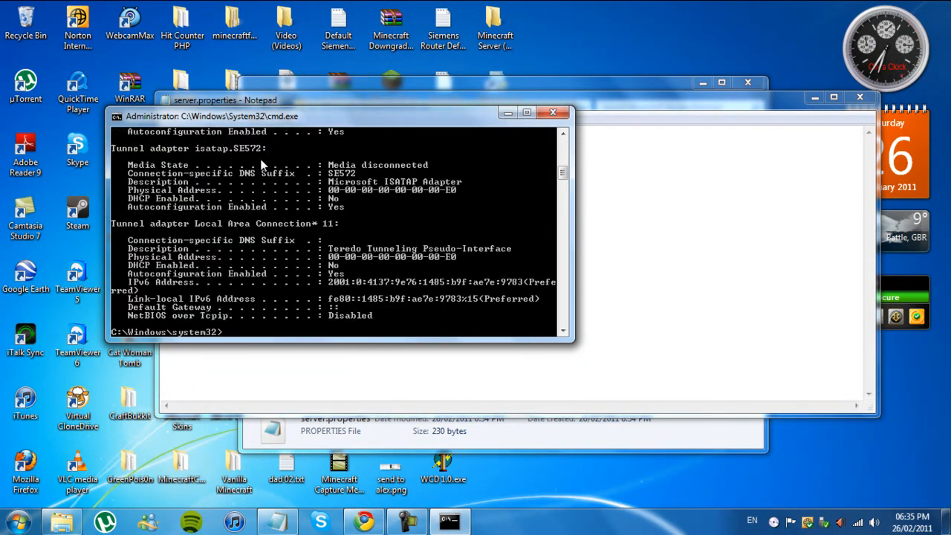
pyautogui.moveTo(564, 176); pyautogui.dragTo(564, 156)
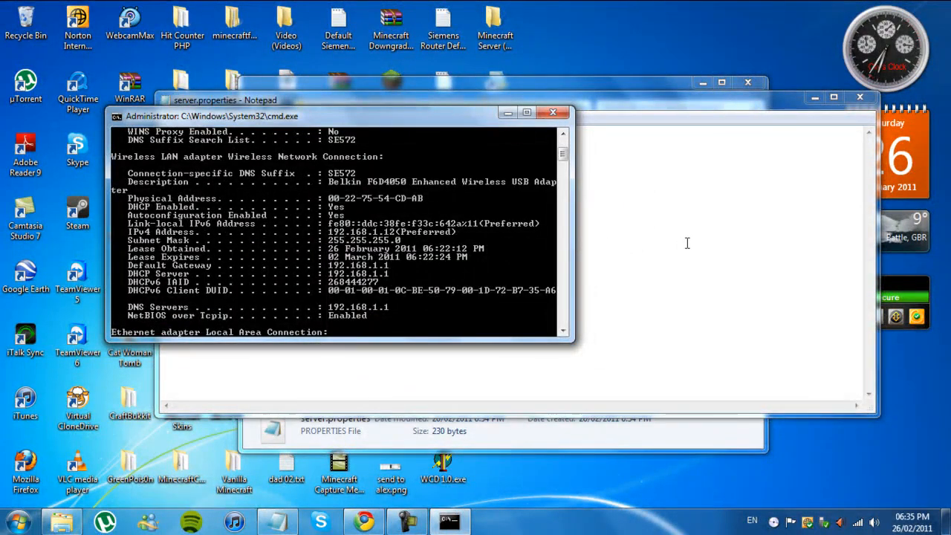
# Step: Set server-ip to 192.168.1.12 in server.properties
pyautogui.click(680, 247)
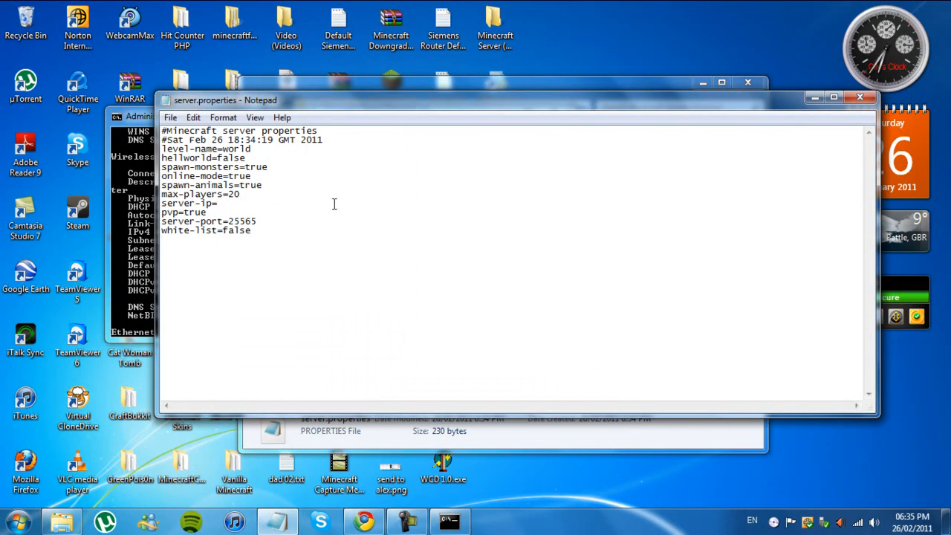
pyautogui.write('92.168.1.12')
pyautogui.moveTo(229, 220); pyautogui.dragTo(258, 221)
pyautogui.click(267, 222)
pyautogui.click(256, 233)
pyautogui.click(262, 220)
pyautogui.click(261, 227)
pyautogui.click(286, 225)
# Step: Enter the test text www in white-list.txt from the server folder, save the file and close it
pyautogui.click(469, 429)
pyautogui.doubleClick(394, 277)
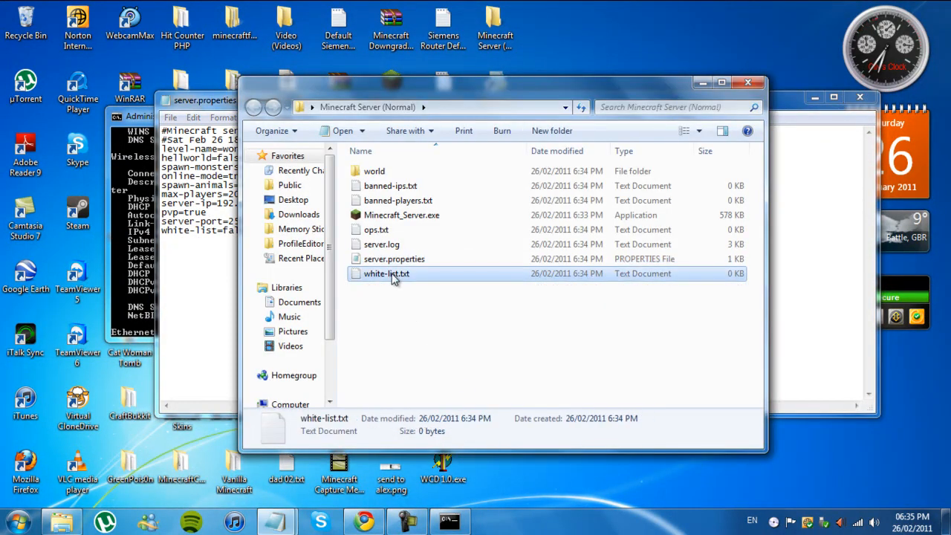
pyautogui.click(859, 97)
pyautogui.doubleClick(392, 276)
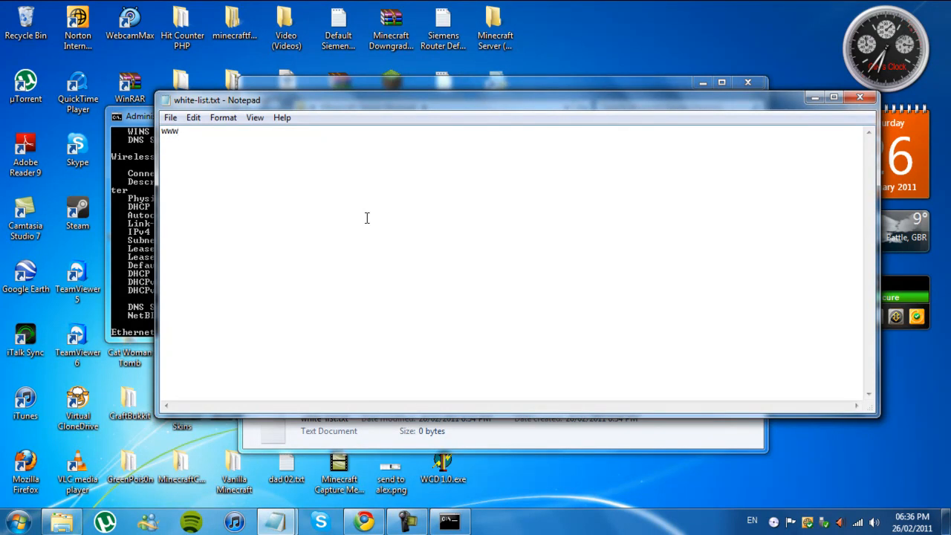
pyautogui.click(170, 121)
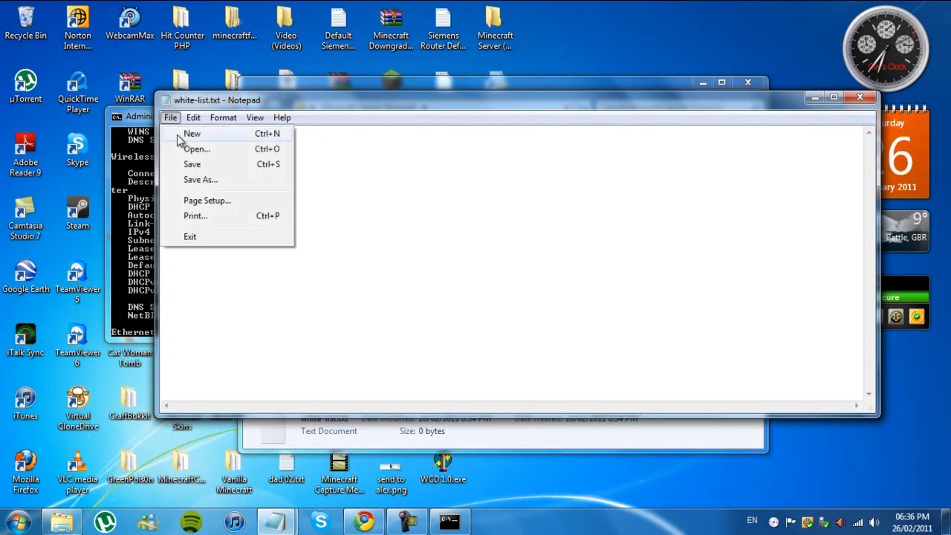
pyautogui.click(185, 167)
pyautogui.click(859, 98)
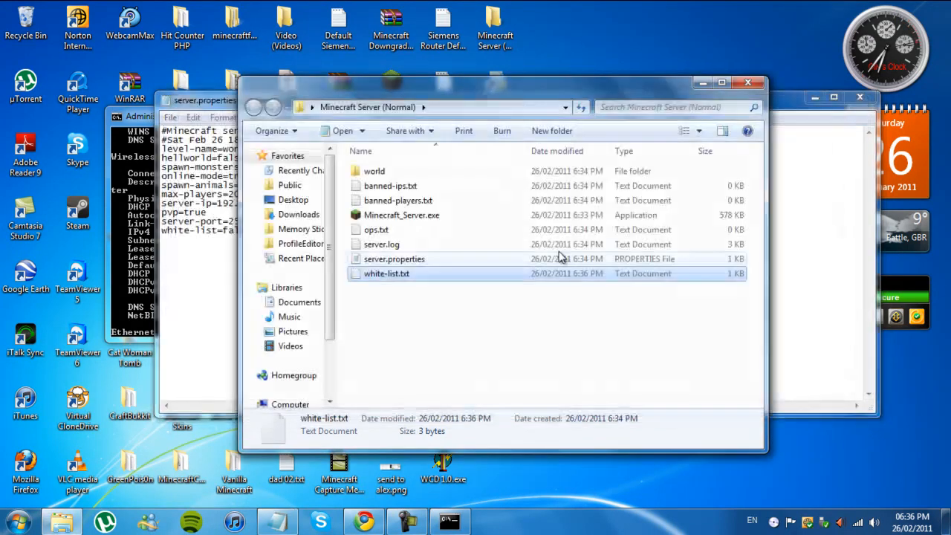
pyautogui.click(389, 304)
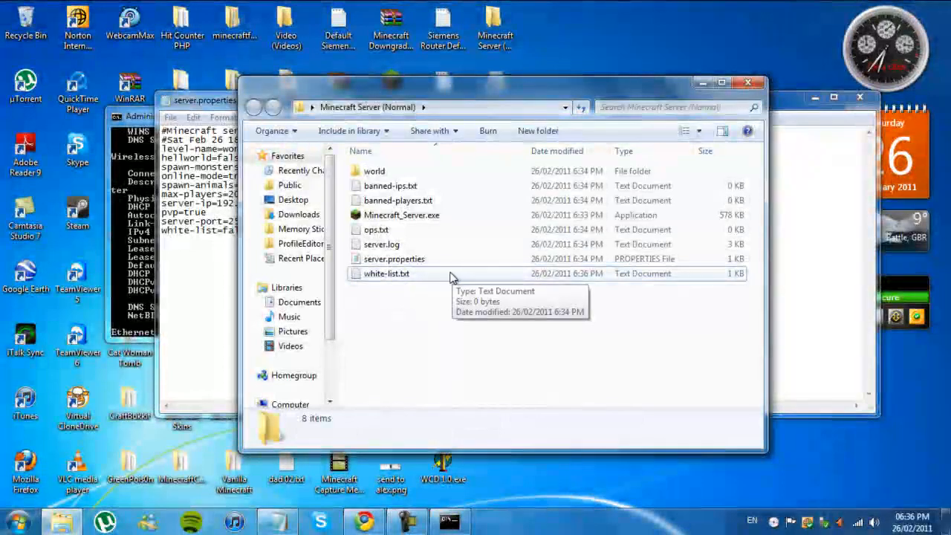
# Step: Delete the www entry from white-list.txt, save the emptied file and close it
pyautogui.doubleClick(431, 273)
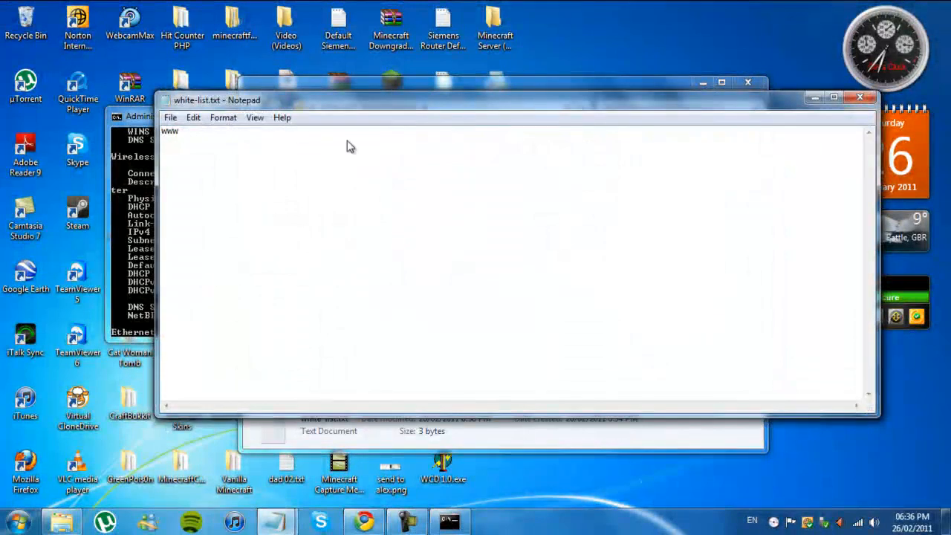
pyautogui.click(170, 117)
pyautogui.click(366, 164)
pyautogui.moveTo(189, 139); pyautogui.dragTo(146, 142)
pyautogui.press('BackSpace')
pyautogui.click(171, 119)
pyautogui.click(192, 163)
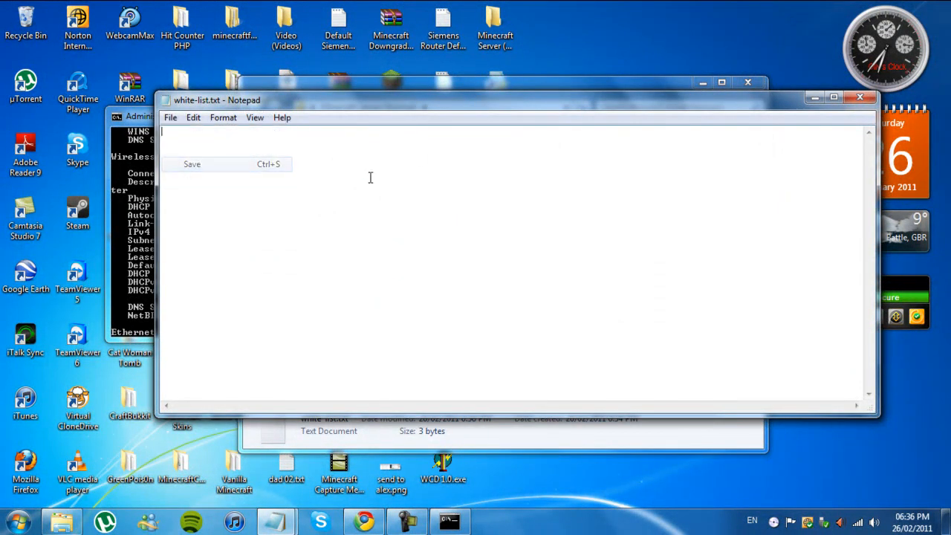
pyautogui.click(859, 97)
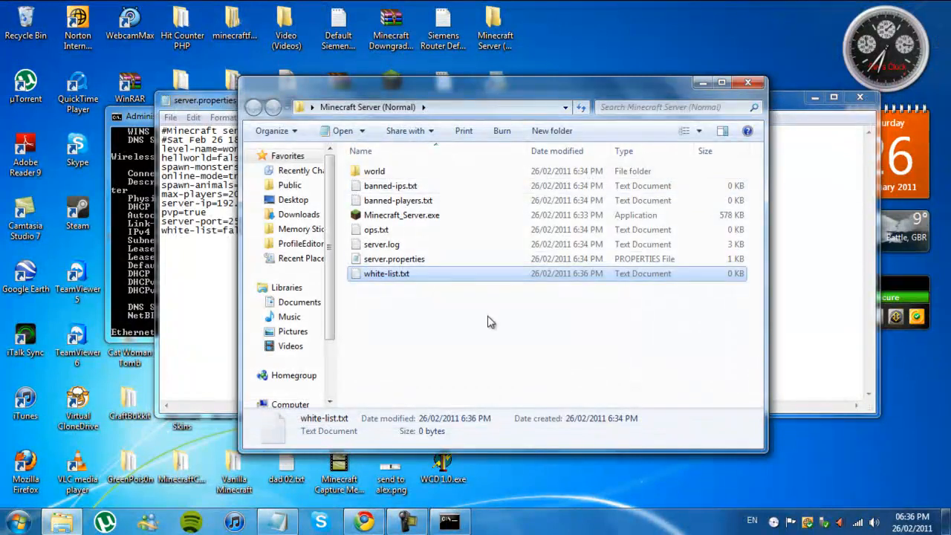
# Step: Try white-list as true in server.properties and restore it to false
pyautogui.click(801, 260)
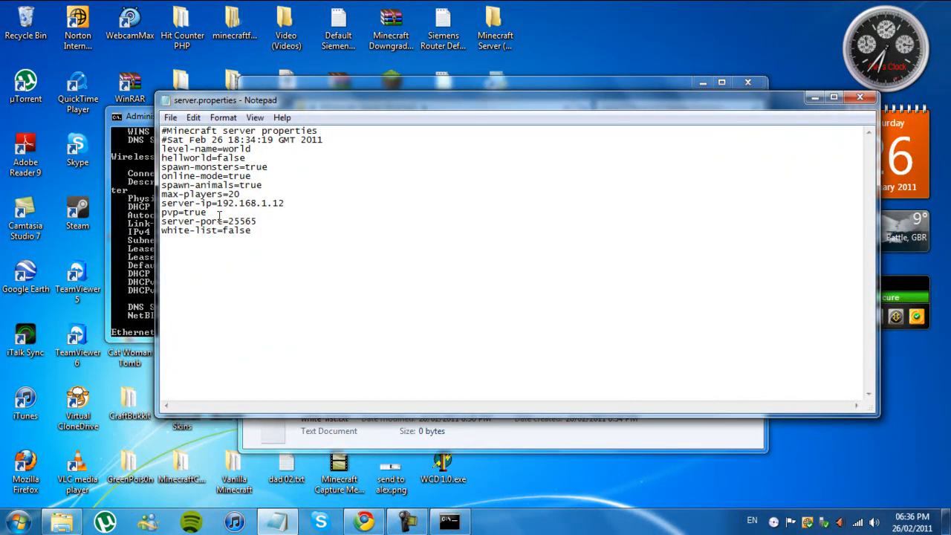
pyautogui.moveTo(253, 231); pyautogui.dragTo(221, 235)
pyautogui.click(258, 235)
pyautogui.press('BackSpace')
pyautogui.press('BackSpace')
pyautogui.press('BackSpace')
pyautogui.press('BackSpace')
pyautogui.press('BackSpace')
pyautogui.write('true')
pyautogui.press('BackSpace')
pyautogui.press('BackSpace')
pyautogui.press('BackSpace')
pyautogui.press('BackSpace')
pyautogui.write('false')
# Step: Set pvp to false and max-players to 5 in server.properties
pyautogui.click(218, 212)
pyautogui.press('BackSpace')
pyautogui.press('BackSpace')
pyautogui.press('BackSpace')
pyautogui.write('falsew')
pyautogui.press('BackSpace')
pyautogui.click(260, 192)
pyautogui.press('BackSpace')
# Step: Set spawn-animals to false in server.properties
pyautogui.click(281, 185)
pyautogui.press('BackSpace')
pyautogui.press('BackSpace')
pyautogui.press('BackSpace')
pyautogui.press('BackSpace')
pyautogui.write('fals')
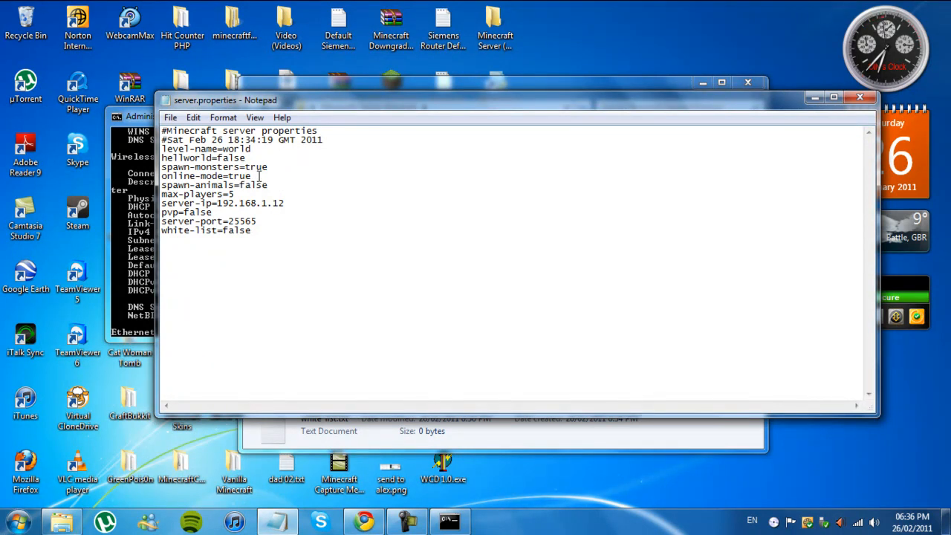
pyautogui.moveTo(253, 176)
pyautogui.mouseDown()
pyautogui.moveTo(223, 177)
pyautogui.moveTo(246, 167)
pyautogui.mouseUp()
pyautogui.doubleClick(254, 176)
pyautogui.click(275, 185)
pyautogui.click(265, 179)
# Step: Set spawn-monsters to false in server.properties
pyautogui.click(327, 169)
pyautogui.press('BackSpace')
pyautogui.press('BackSpace')
pyautogui.press('BackSpace')
pyautogui.write('f')
pyautogui.press('BackSpace')
pyautogui.write('alse')
pyautogui.moveTo(275, 168); pyautogui.dragTo(245, 168)
pyautogui.click(280, 167)
pyautogui.moveTo(275, 168); pyautogui.dragTo(248, 167)
pyautogui.click(289, 169)
pyautogui.press('Up')
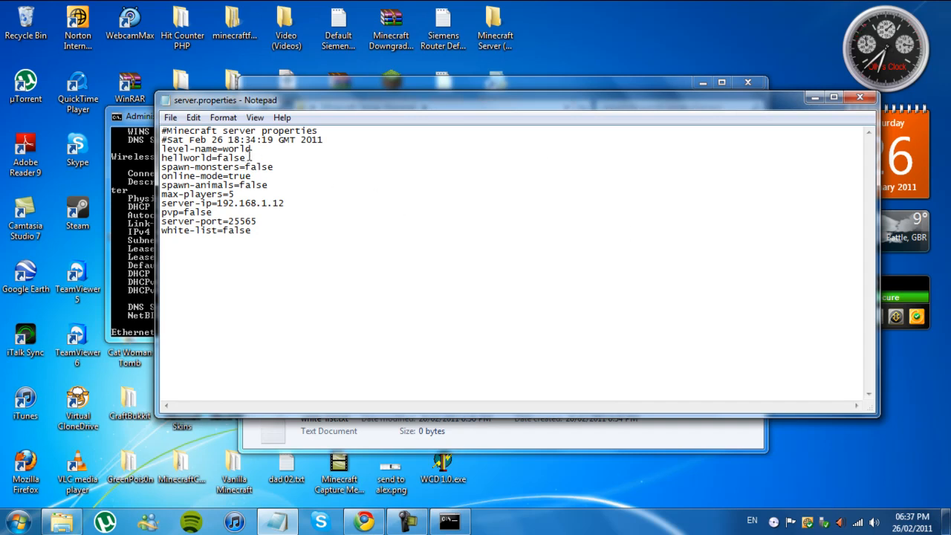
# Step: Compare the level-name value in server.properties with the name of the world folder in the server directory
pyautogui.moveTo(328, 101); pyautogui.dragTo(392, 355)
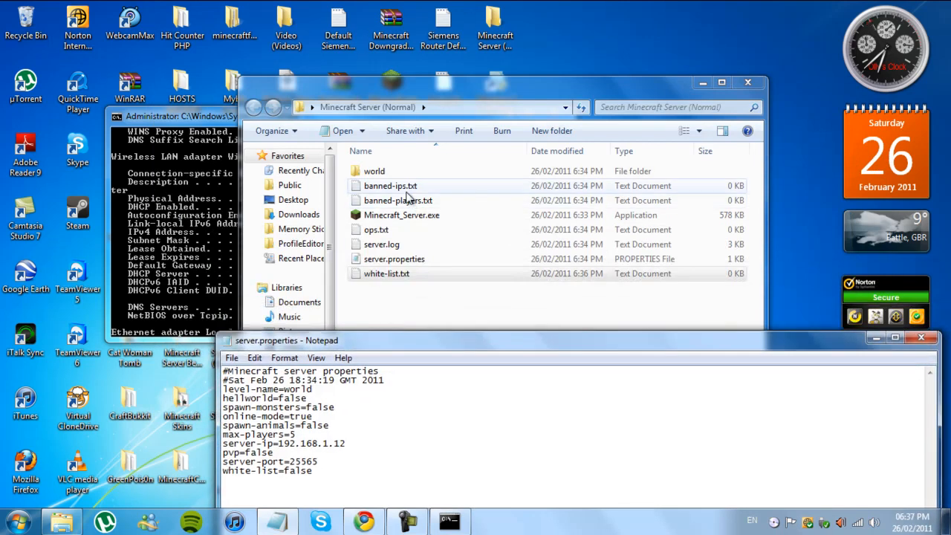
pyautogui.click(384, 173)
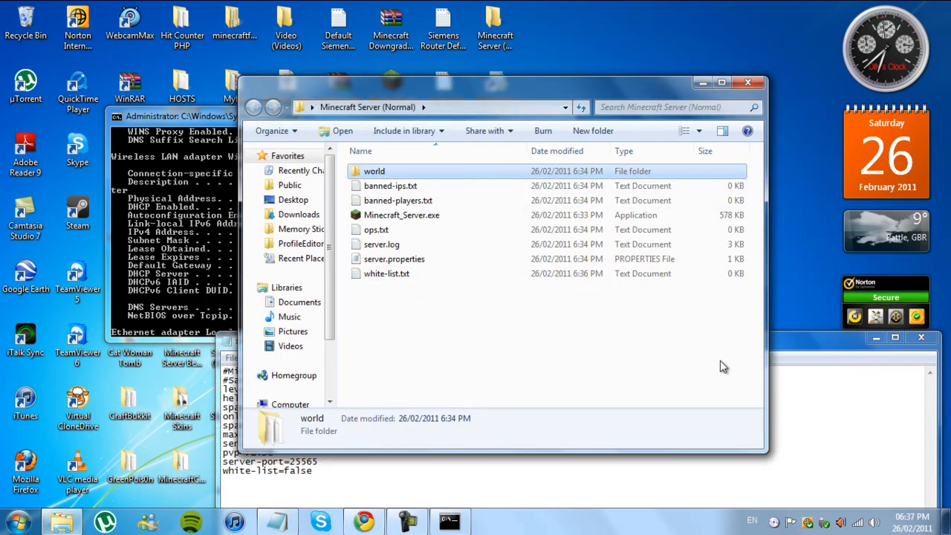
pyautogui.click(802, 404)
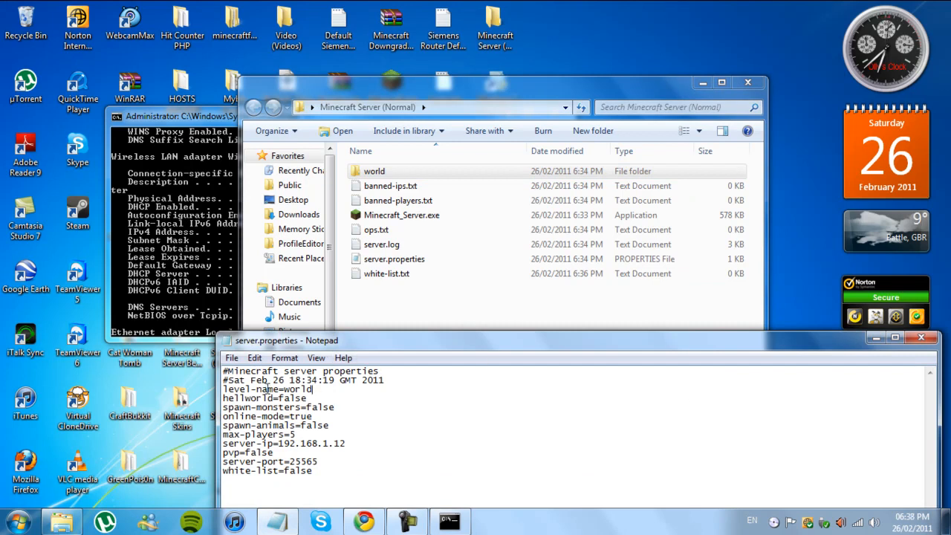
pyautogui.moveTo(284, 389); pyautogui.dragTo(313, 389)
pyautogui.click(331, 391)
# Step: Save and close server.properties, and close the command prompt window
pyautogui.click(232, 358)
pyautogui.click(253, 405)
pyautogui.click(921, 337)
pyautogui.click(193, 115)
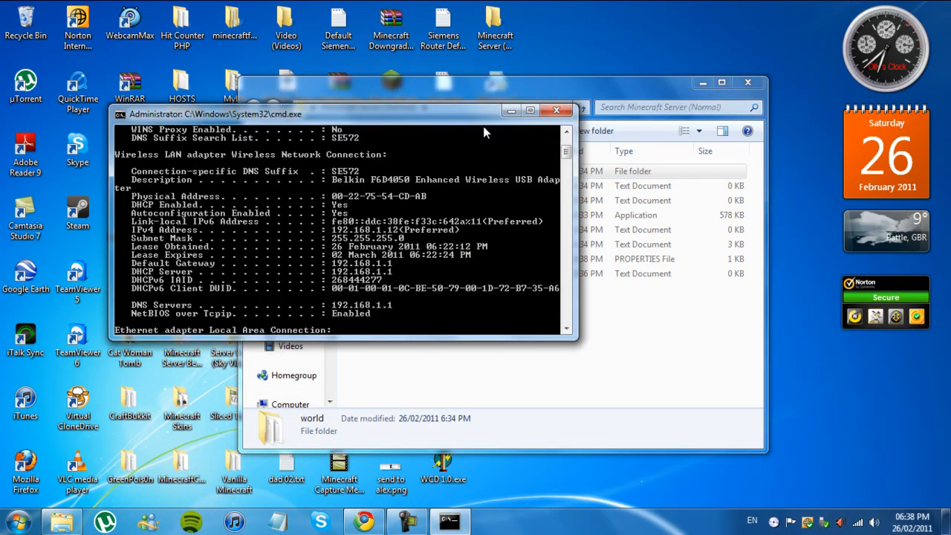
pyautogui.click(561, 117)
pyautogui.click(516, 332)
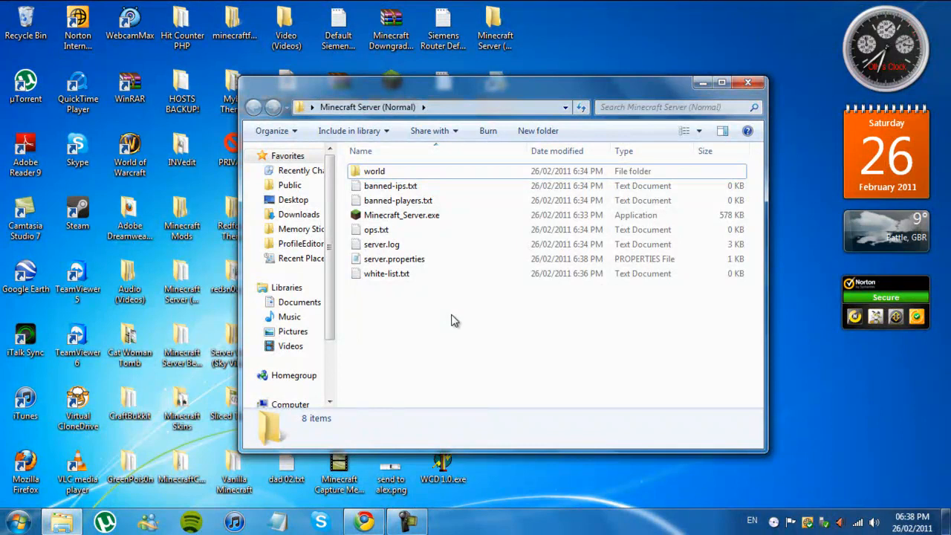
# Step: Add the server operator's player name to ops.txt, save the file and close it
pyautogui.doubleClick(379, 231)
pyautogui.write('olz101')
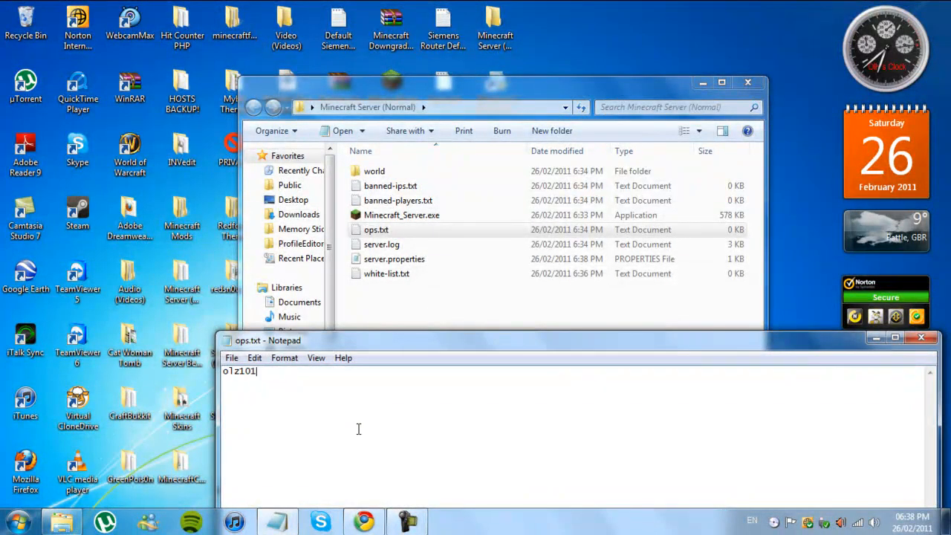
pyautogui.click(232, 357)
pyautogui.click(262, 403)
pyautogui.click(915, 340)
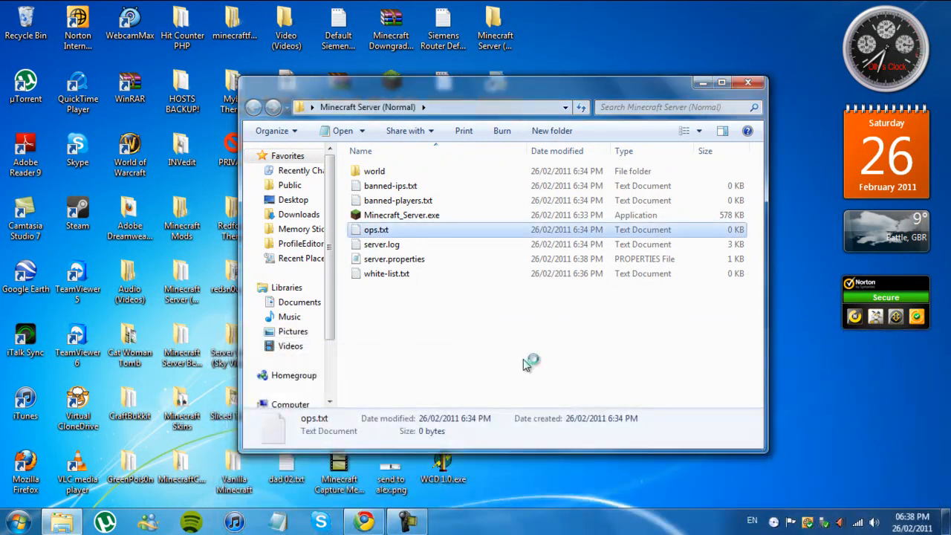
# Step: Examine the contents of ops.txt, banned-ips.txt and banned-players.txt in the server folder, closing each file without changes
pyautogui.doubleClick(417, 232)
pyautogui.moveTo(411, 344); pyautogui.dragTo(283, 121)
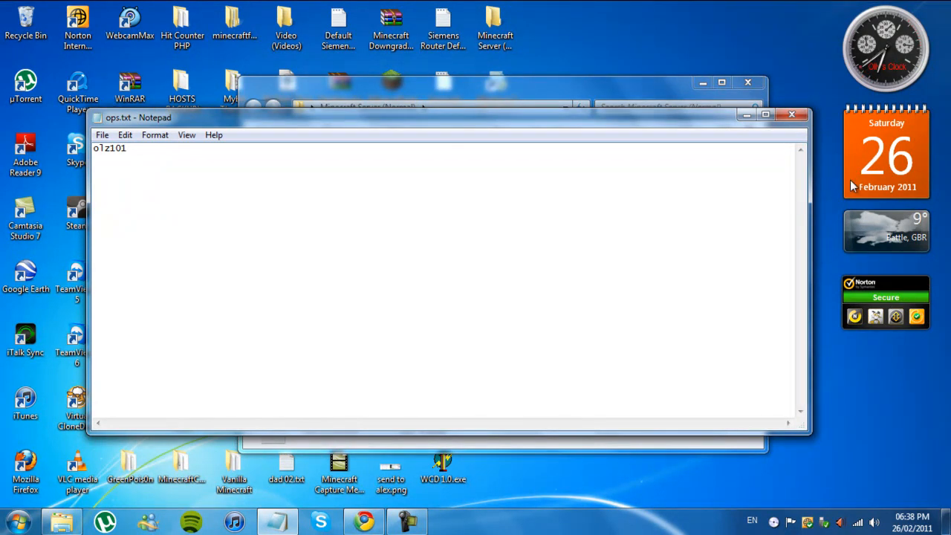
pyautogui.click(792, 114)
pyautogui.doubleClick(419, 186)
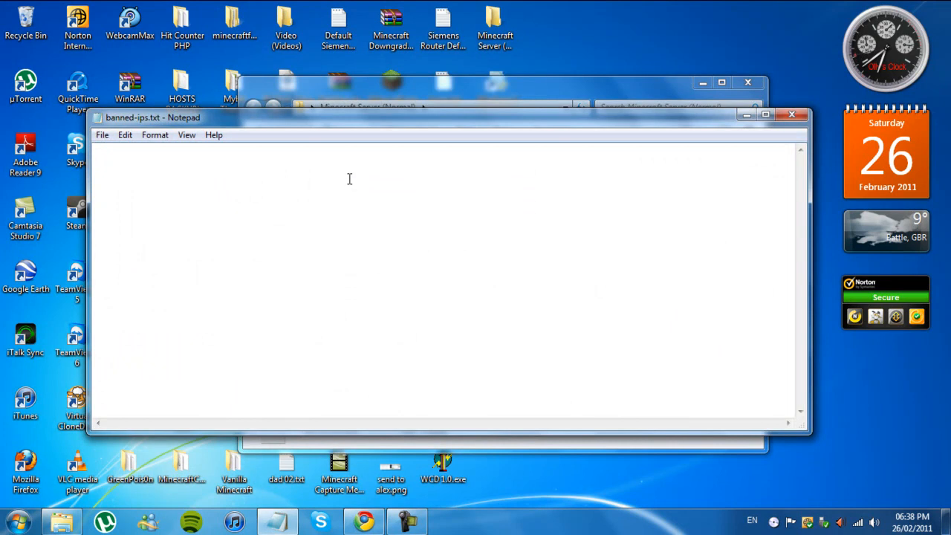
pyautogui.click(783, 116)
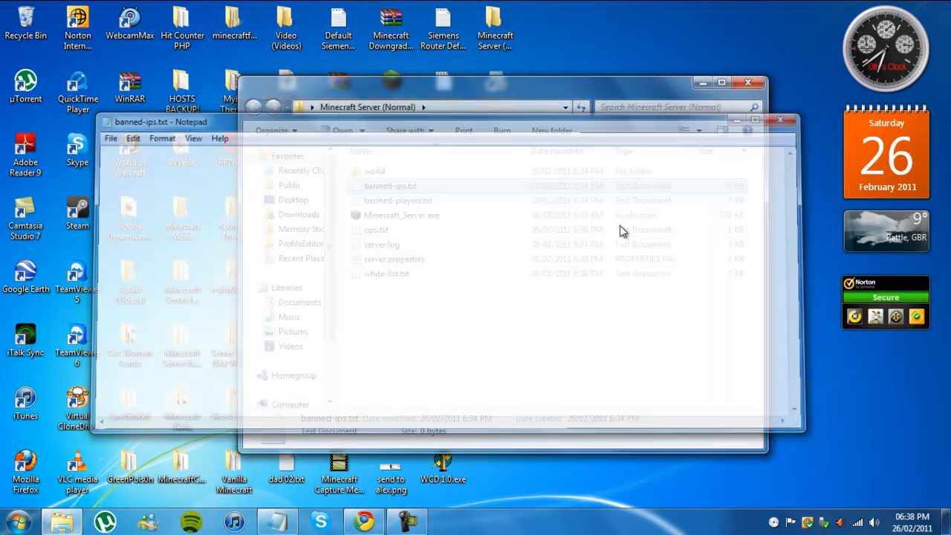
pyautogui.doubleClick(399, 189)
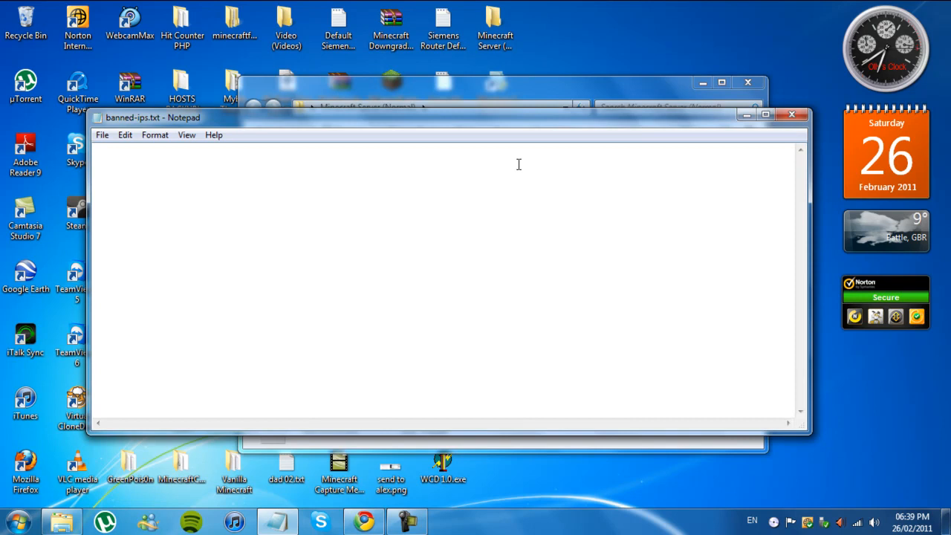
pyautogui.click(792, 115)
pyautogui.click(409, 202)
pyautogui.doubleClick(408, 202)
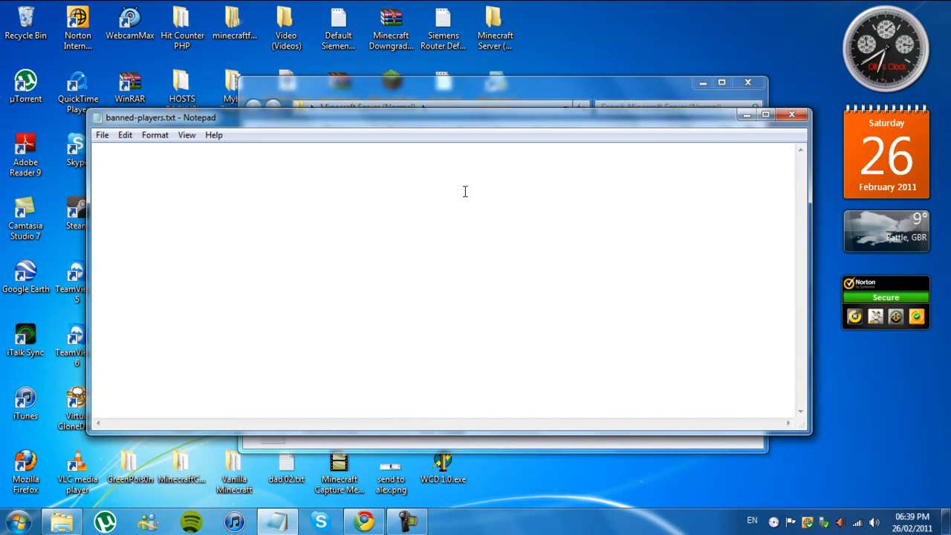
pyautogui.click(791, 114)
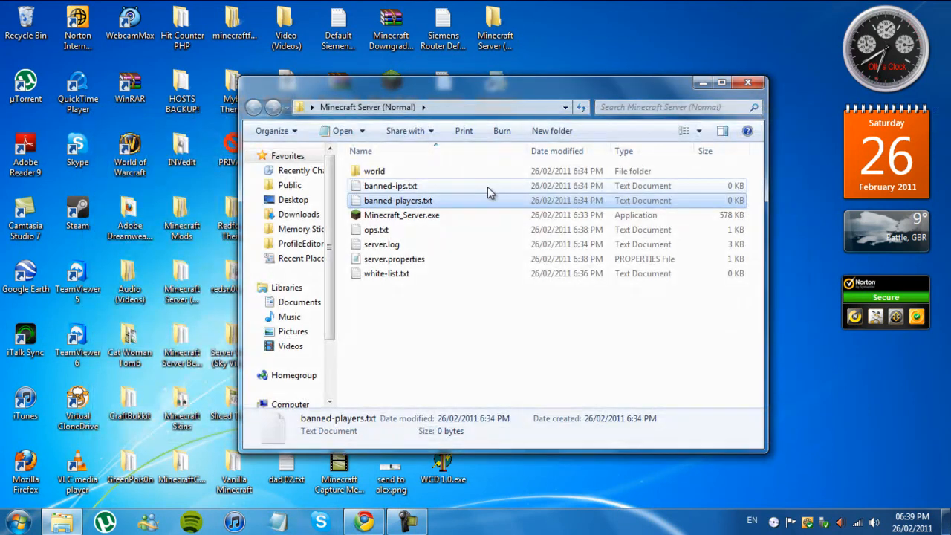
pyautogui.click(488, 186)
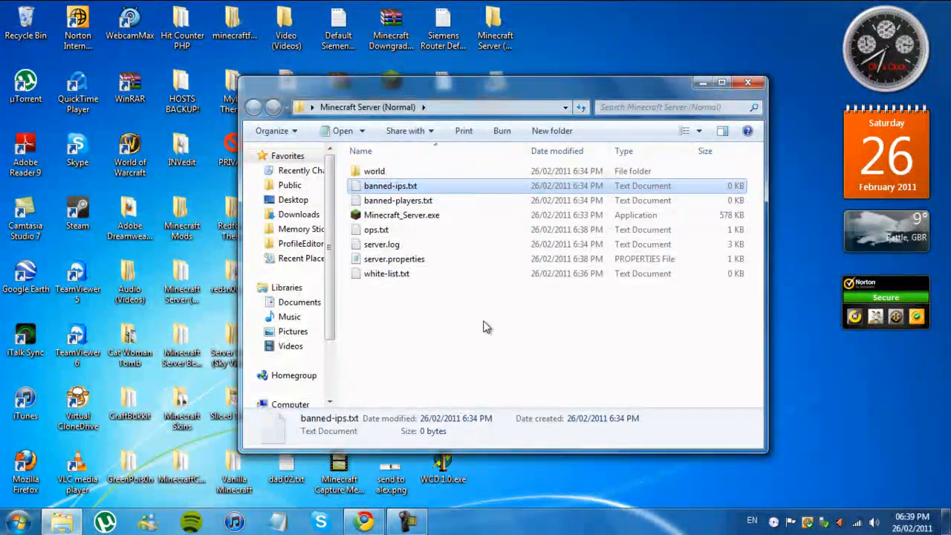
pyautogui.moveTo(443, 312); pyautogui.dragTo(404, 265)
pyautogui.moveTo(405, 300)
pyautogui.mouseDown()
pyautogui.moveTo(382, 170)
pyautogui.moveTo(395, 297)
pyautogui.mouseUp()
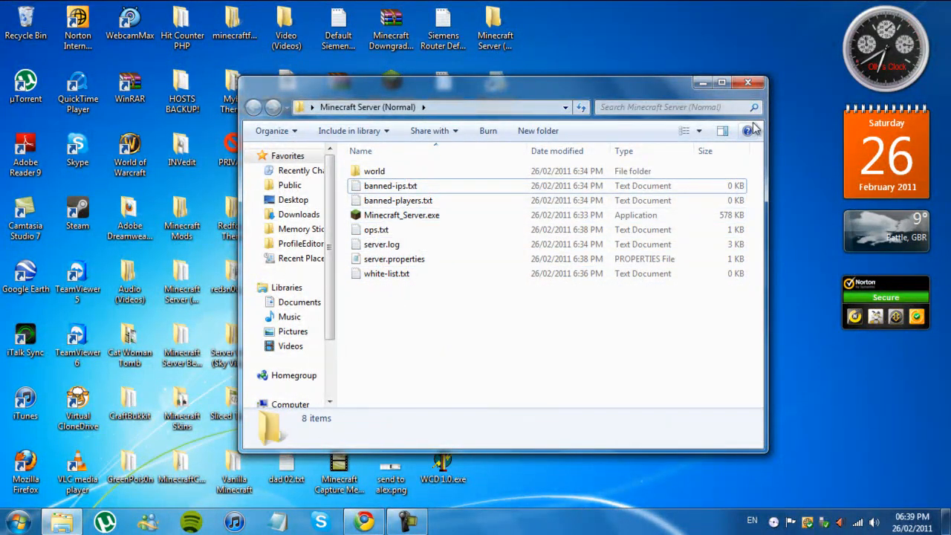
# Step: Reopen server.properties, check the server-port value and close the file
pyautogui.doubleClick(418, 258)
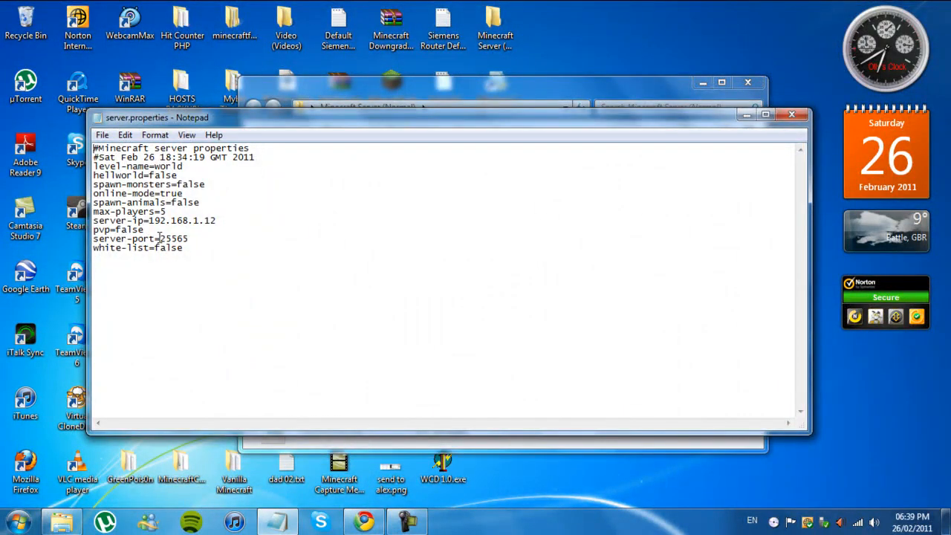
pyautogui.moveTo(160, 238); pyautogui.dragTo(191, 239)
pyautogui.doubleClick(193, 239)
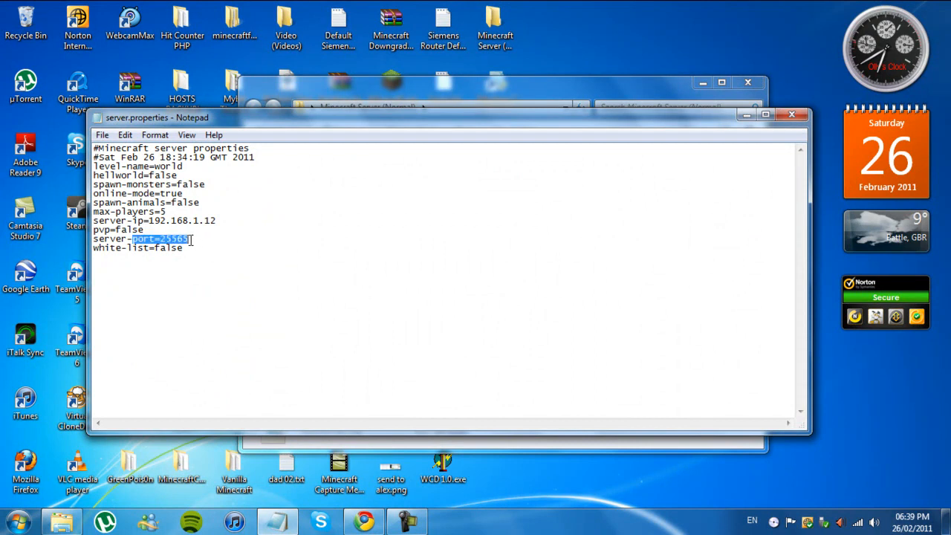
pyautogui.moveTo(161, 239); pyautogui.dragTo(173, 238)
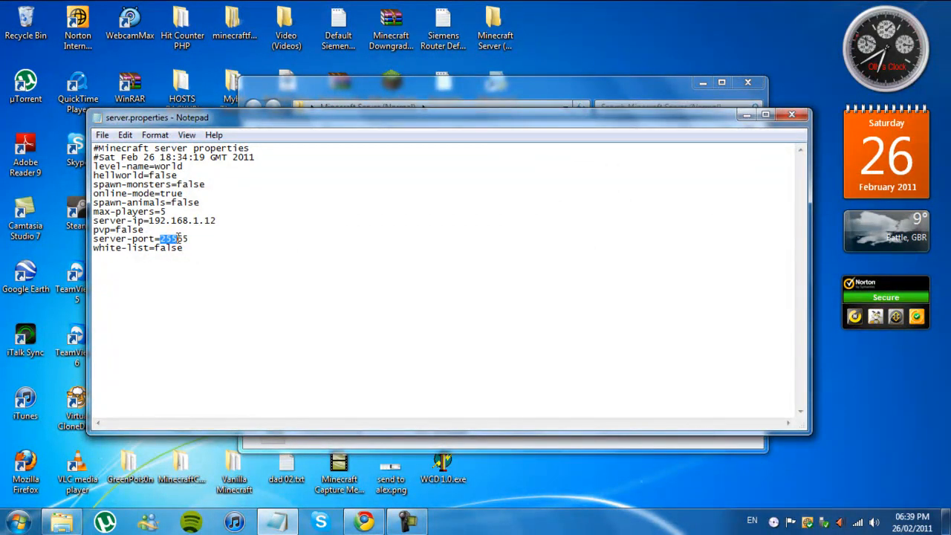
pyautogui.click(203, 239)
pyautogui.click(791, 114)
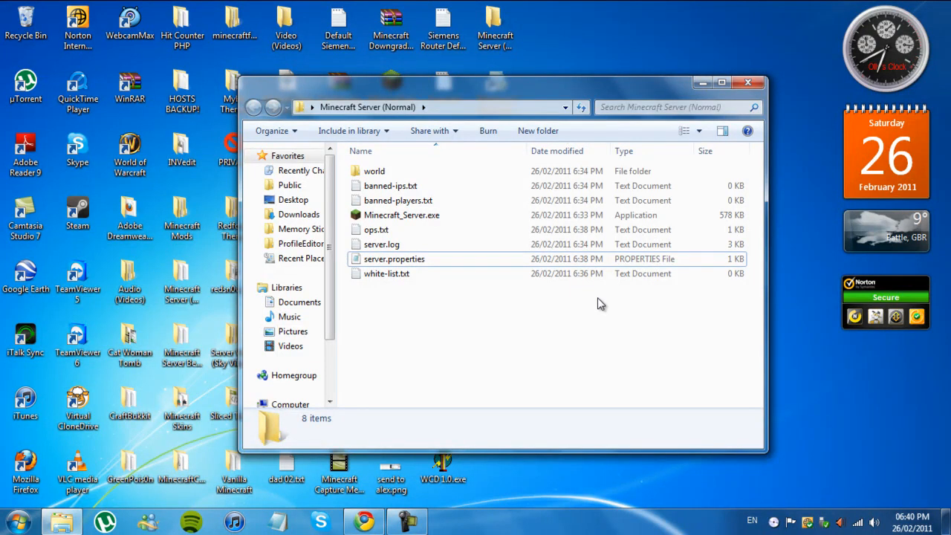
# Step: Open a blank browser tab in Chrome, then check the router's address in the Default Siemens Router IP Adress text file and close it
pyautogui.click(364, 521)
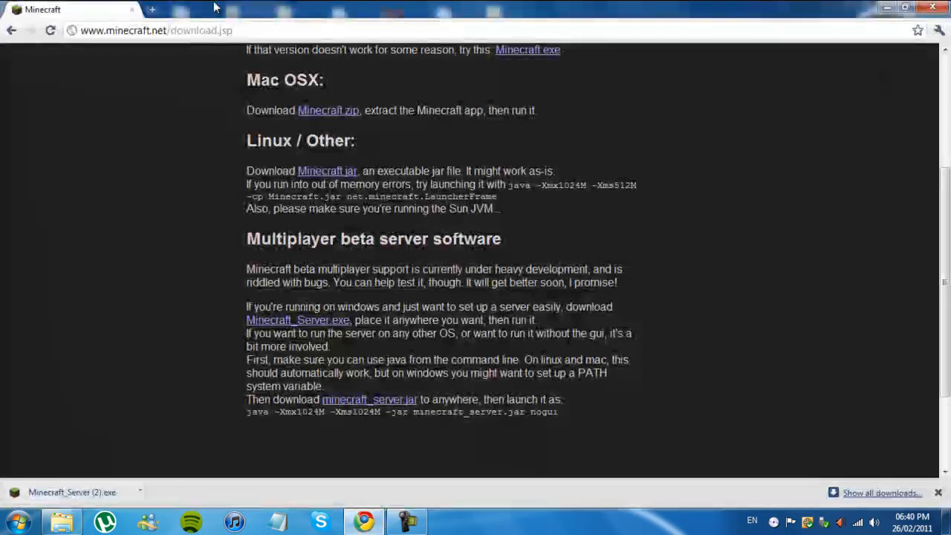
pyautogui.hotkey('ctrl', 't')
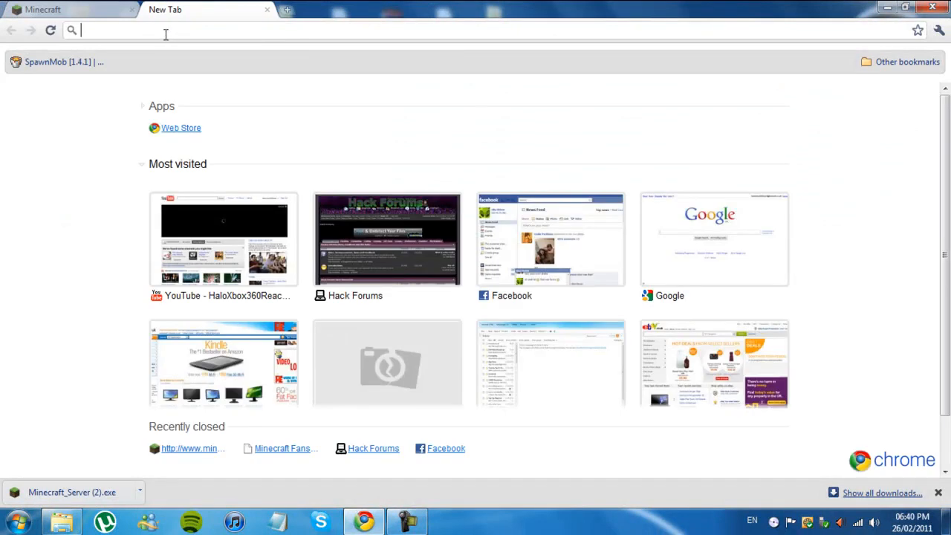
pyautogui.click(886, 6)
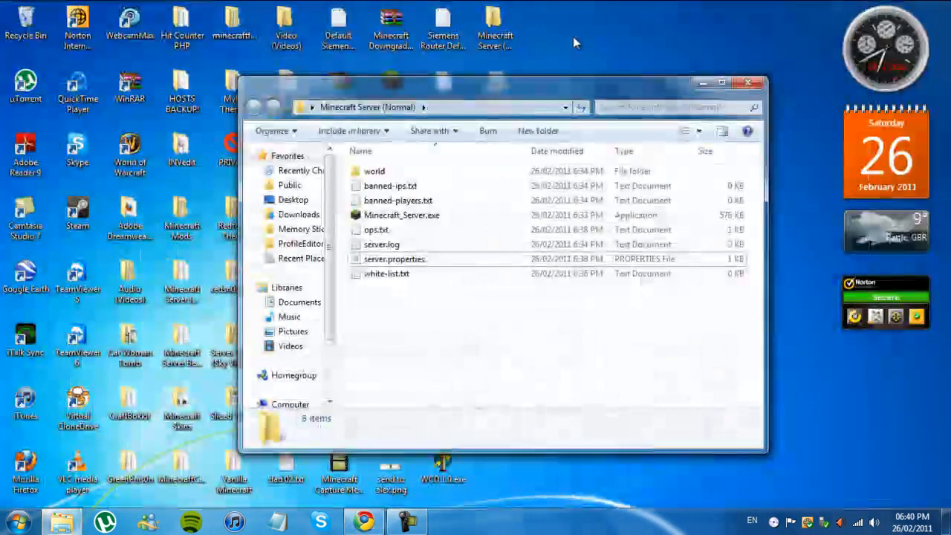
pyautogui.doubleClick(354, 43)
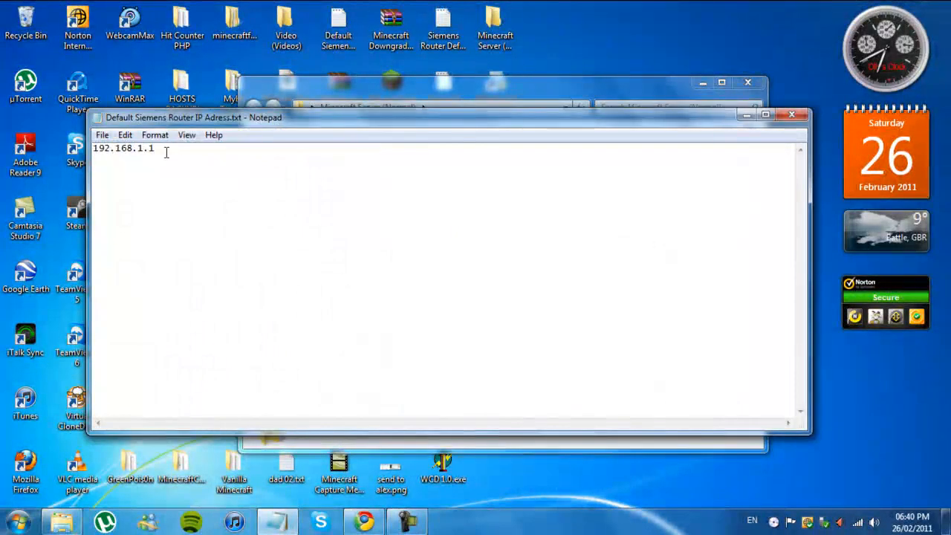
pyautogui.click(800, 120)
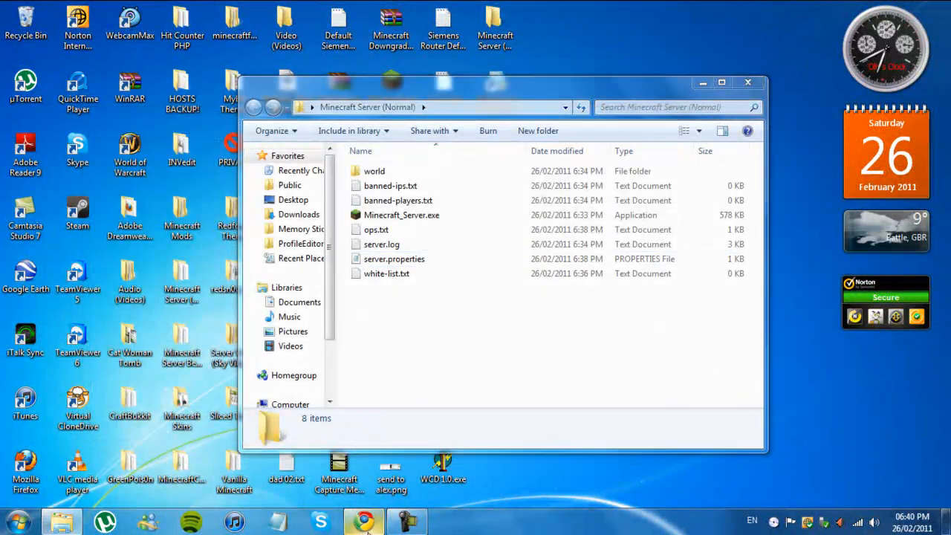
# Step: Switch to Chrome, load the router's administration page at 192.168.1.1 and dismiss the downloads bar
pyautogui.click(364, 522)
pyautogui.write('192')
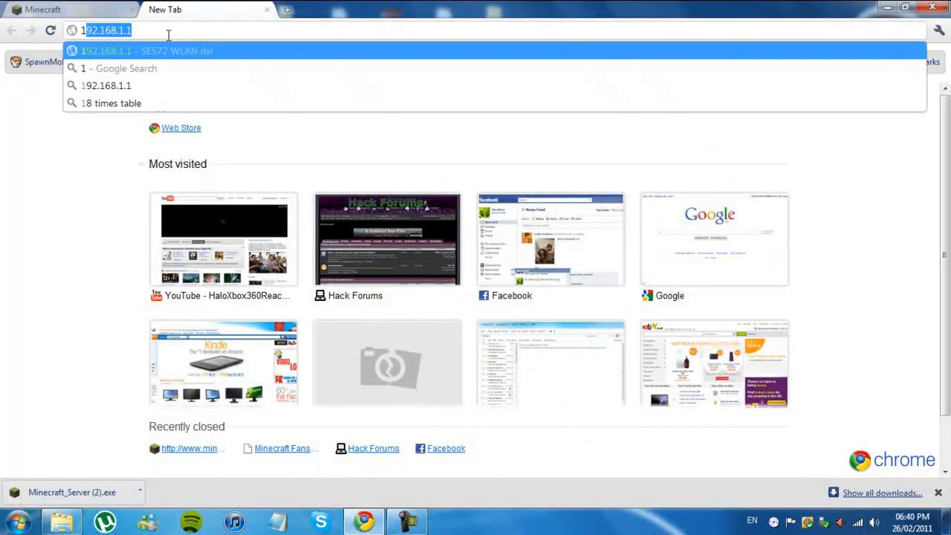
pyautogui.write('.168.1.')
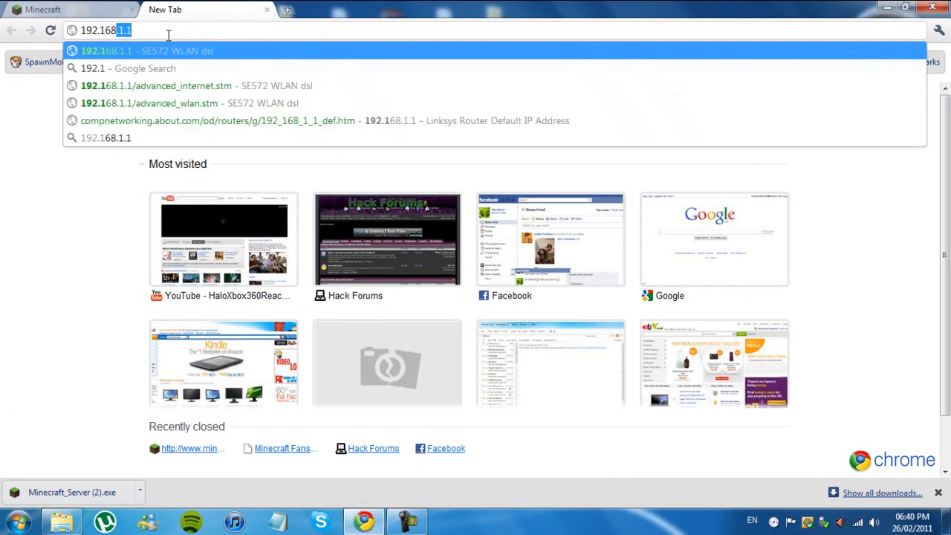
pyautogui.write('1')
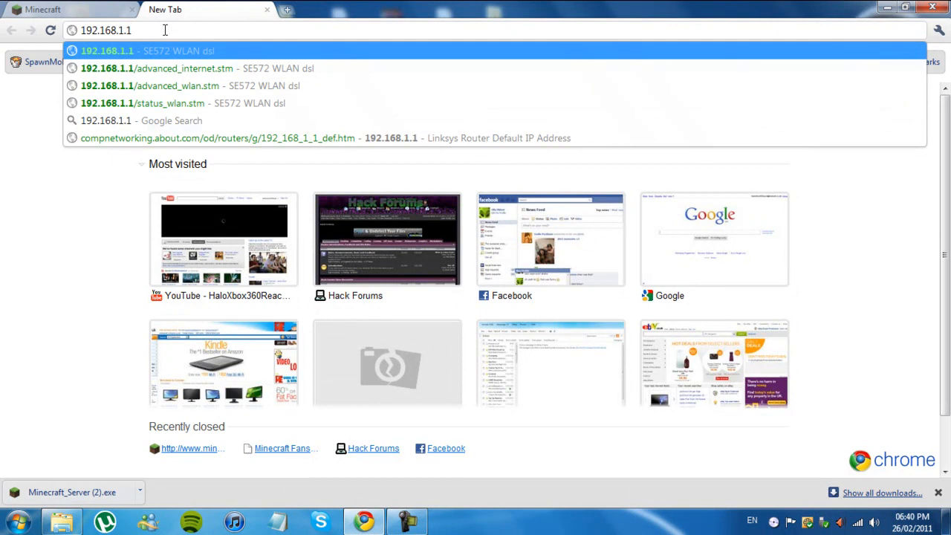
pyautogui.press('Return')
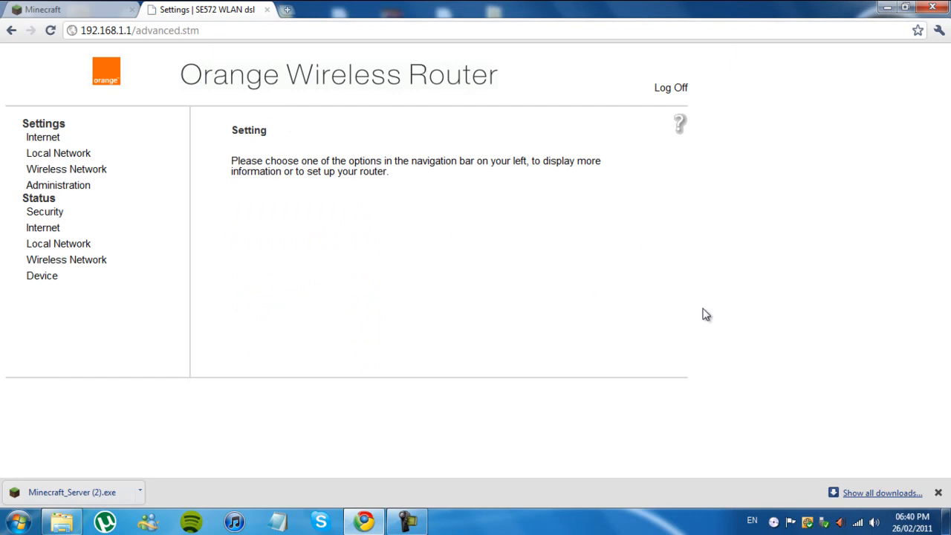
pyautogui.click(938, 493)
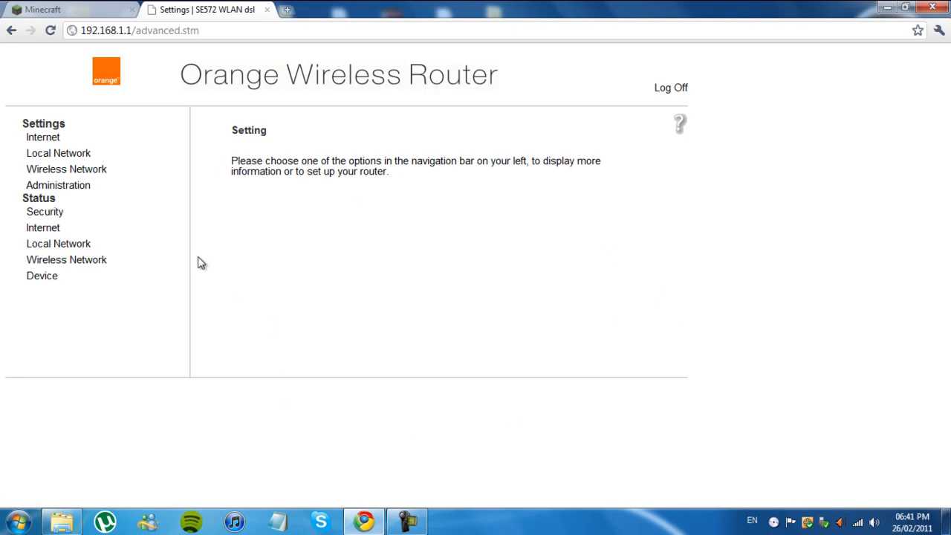
# Step: Look through the router's Wireless Network, Encryption & Authentication and Local Network settings pages for the port forwarding options
pyautogui.click(86, 170)
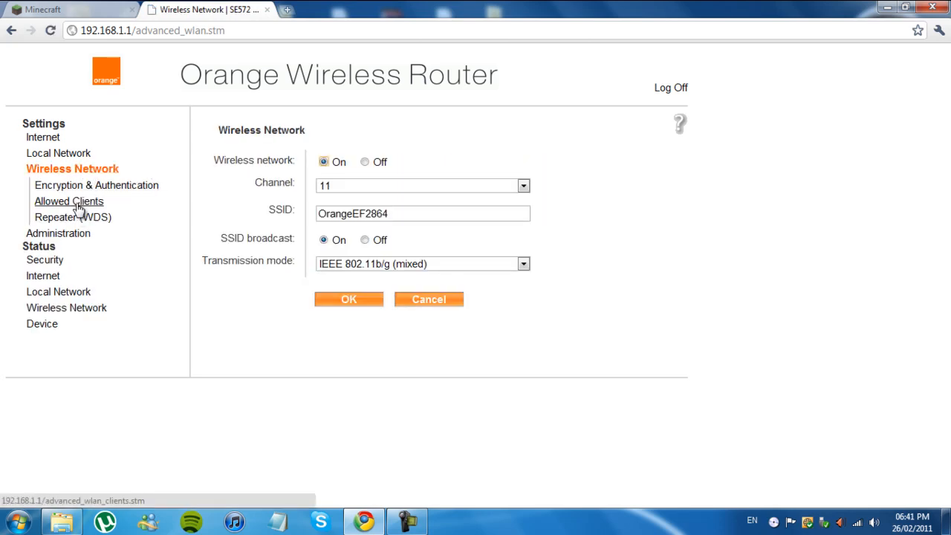
pyautogui.click(77, 219)
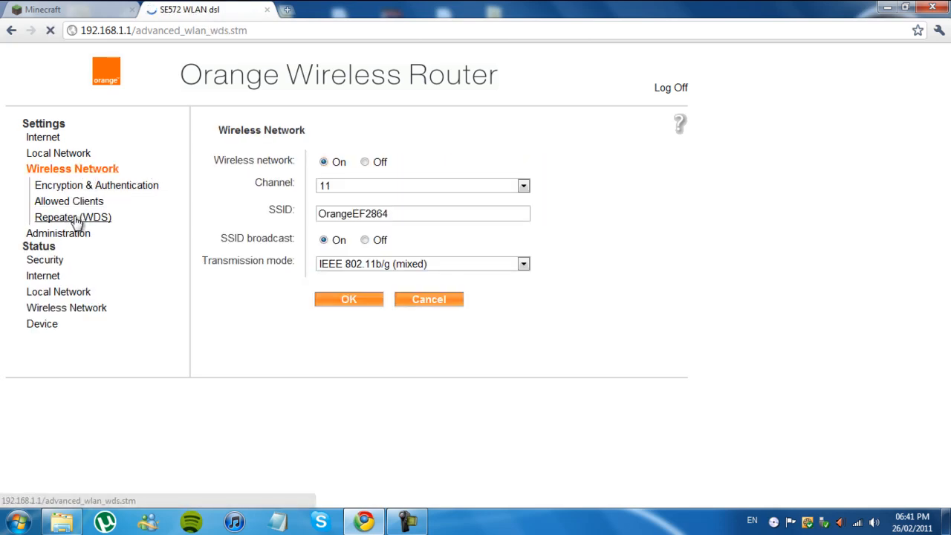
pyautogui.click(88, 186)
pyautogui.click(72, 154)
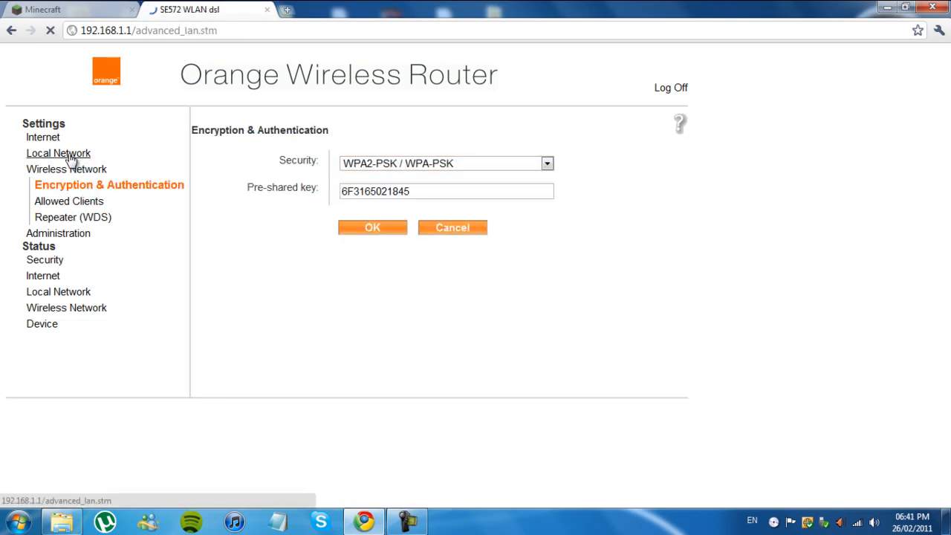
pyautogui.click(67, 170)
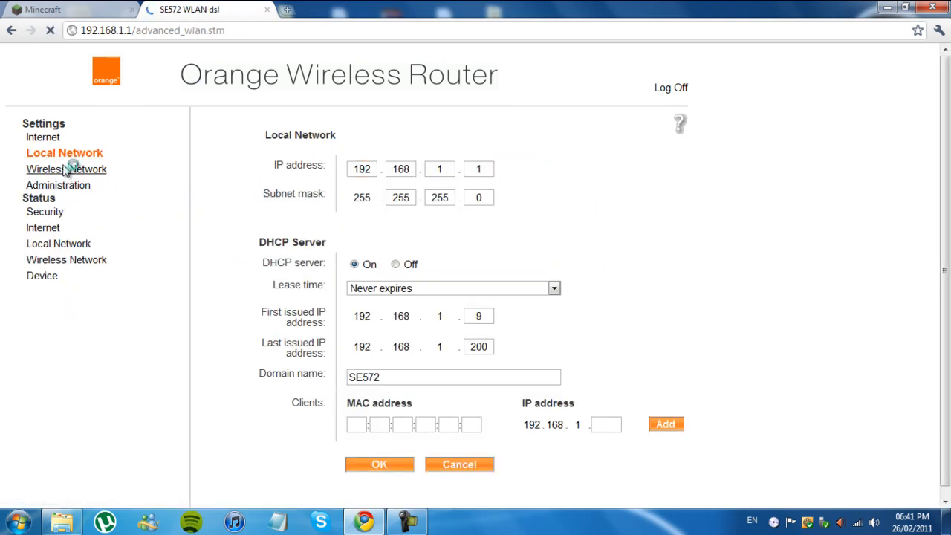
pyautogui.click(67, 187)
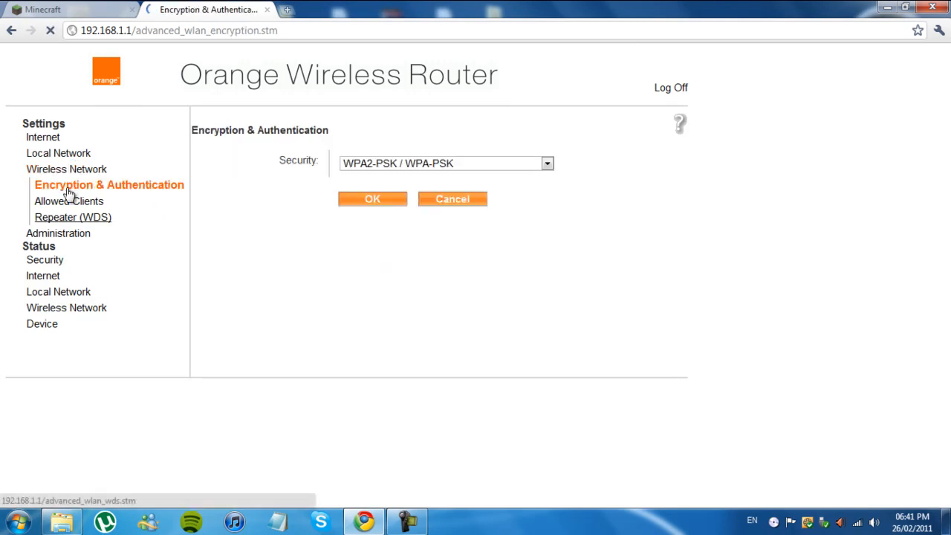
pyautogui.moveTo(61, 193); pyautogui.dragTo(61, 201)
pyautogui.click(62, 204)
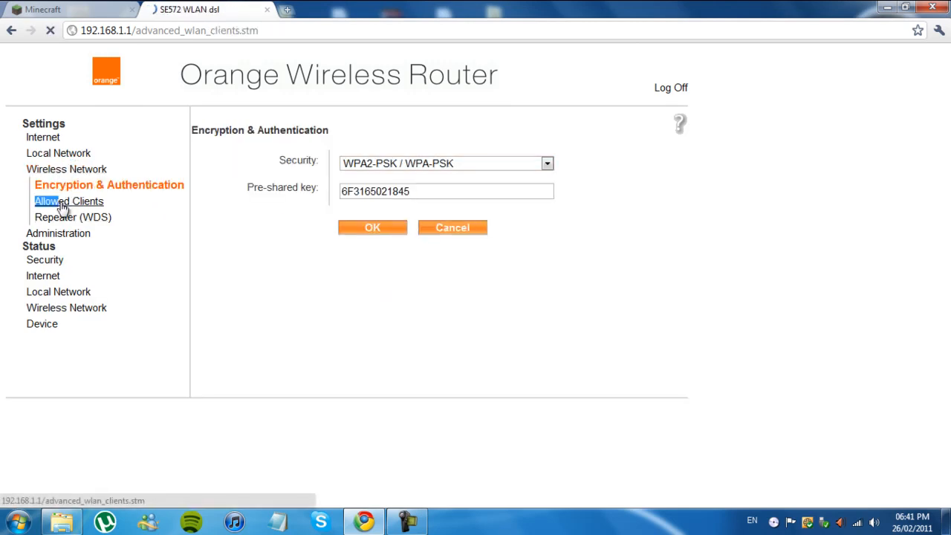
# Step: Open Port Forwarding under the router's Address Translation (NAT) settings and delete the existing Minecraft rule for port 25565
pyautogui.click(42, 139)
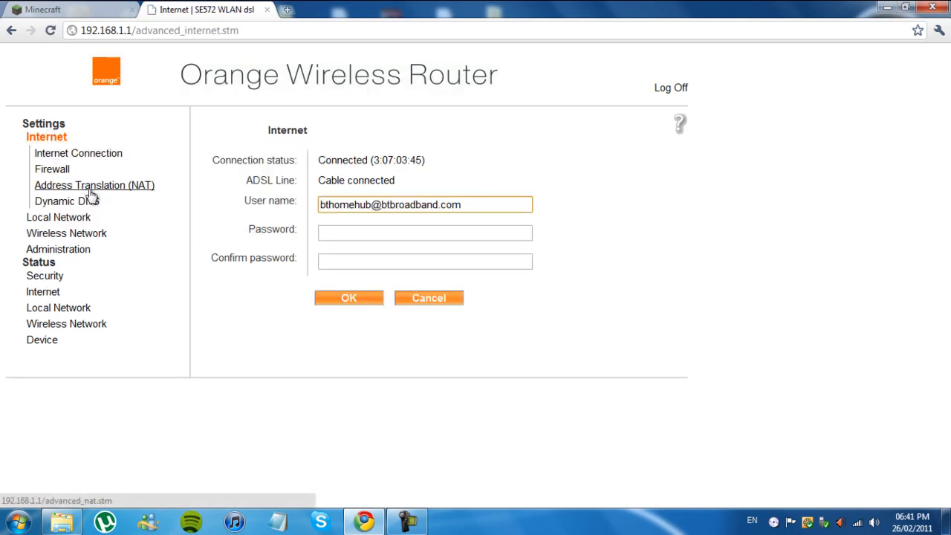
pyautogui.click(141, 190)
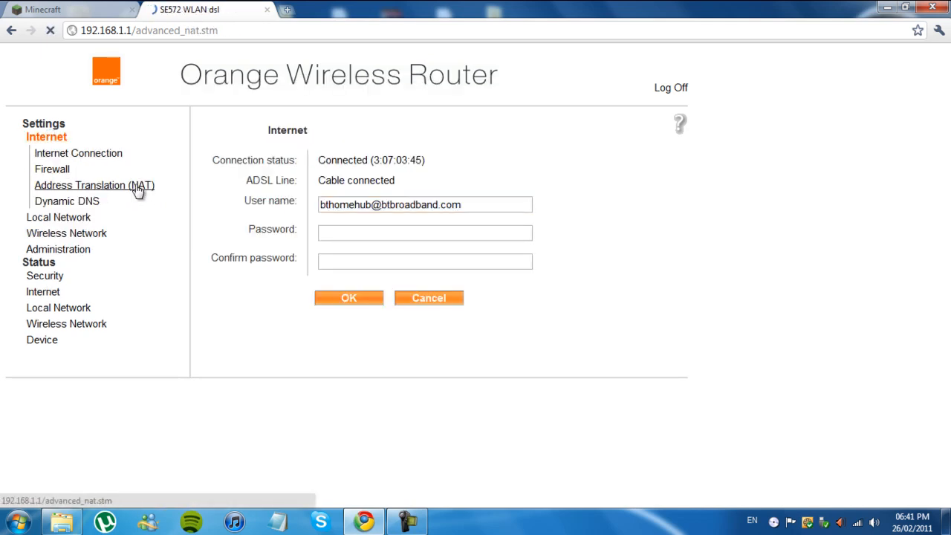
pyautogui.click(100, 221)
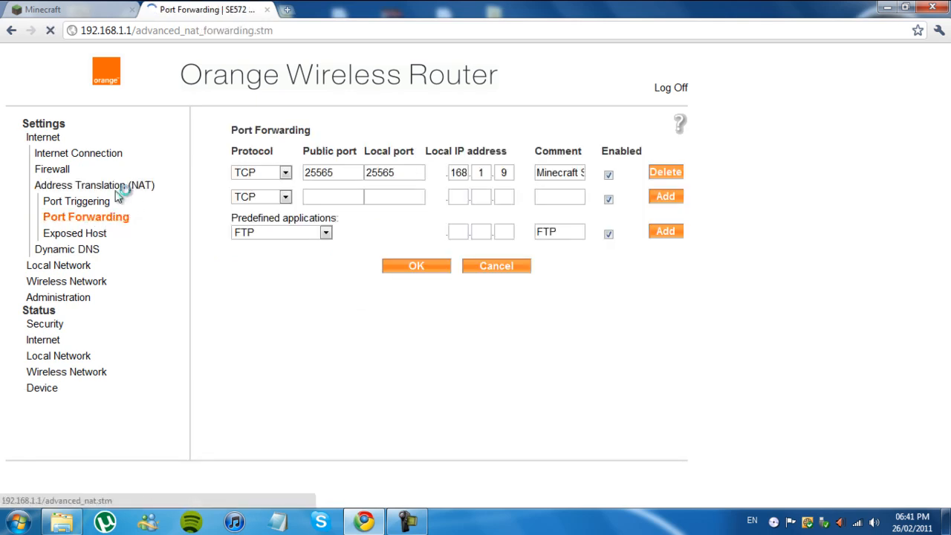
pyautogui.click(663, 174)
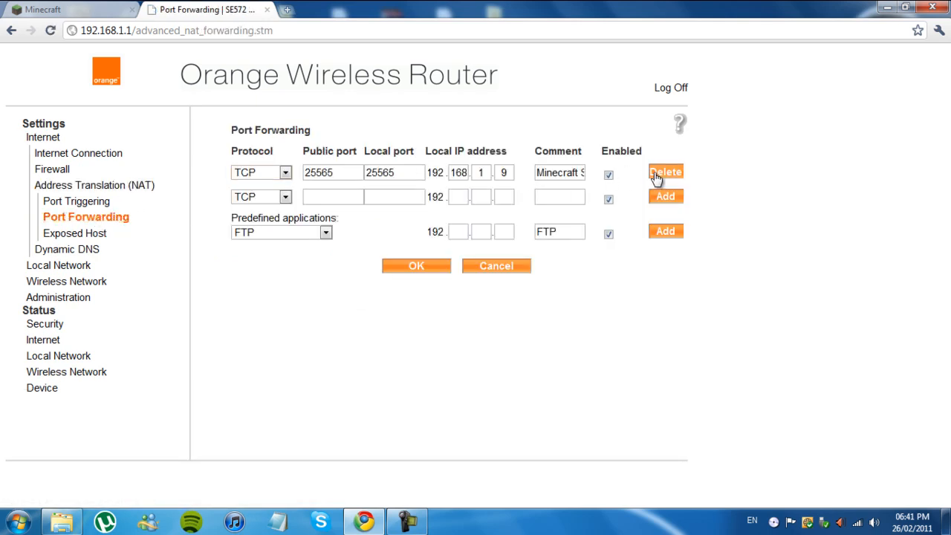
pyautogui.click(665, 172)
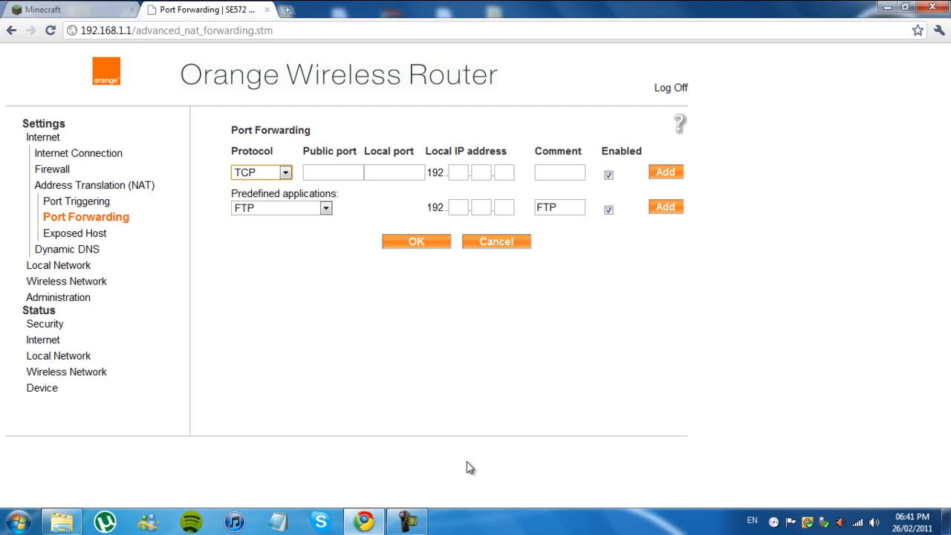
# Step: Look up the server computer's local IP address among the wireless clients in the router's Wireless Network status
pyautogui.click(456, 173)
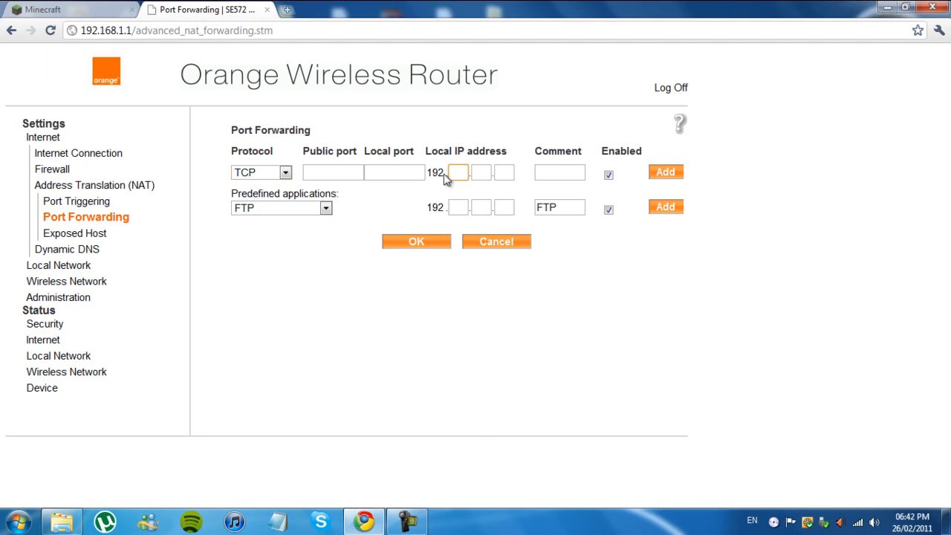
pyautogui.click(46, 392)
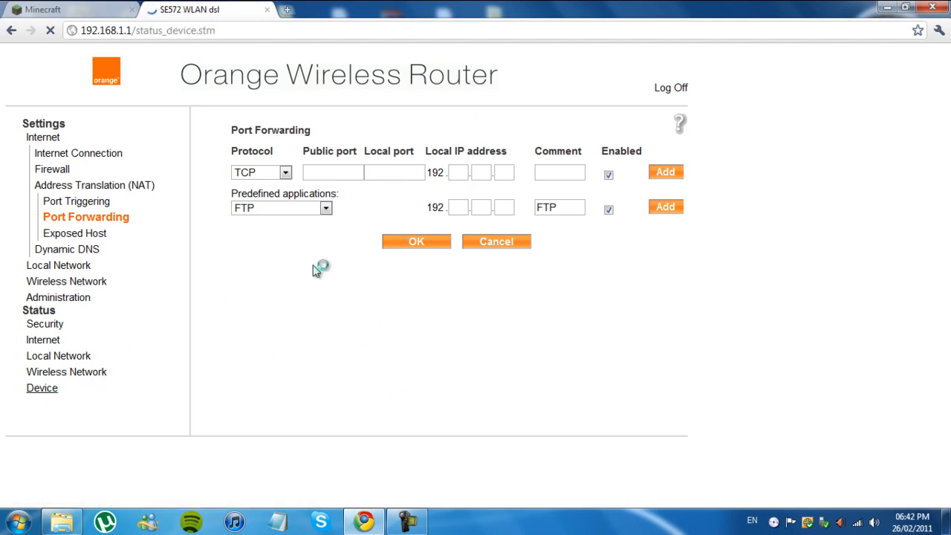
pyautogui.scroll(-1, 158, 370)
pyautogui.scroll(1, 144, 384)
pyautogui.click(71, 262)
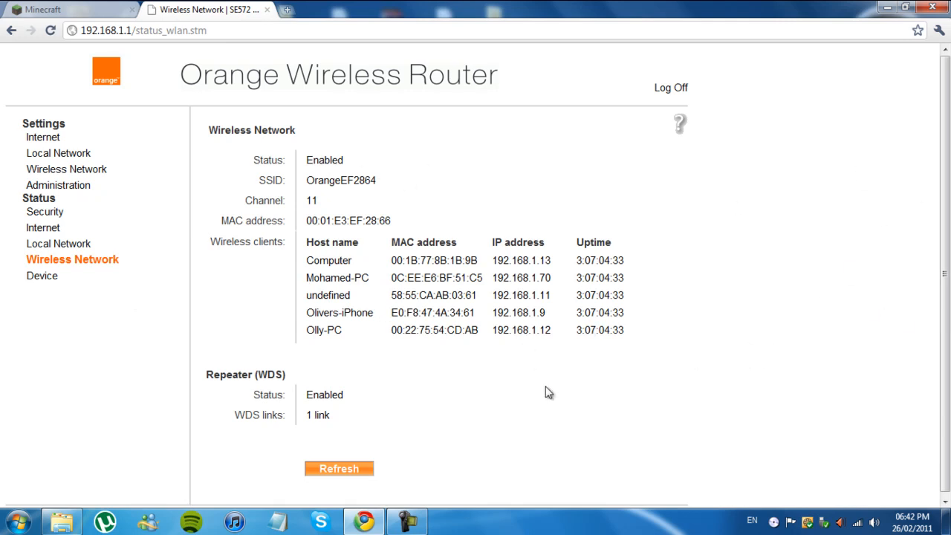
pyautogui.moveTo(302, 261); pyautogui.dragTo(325, 297)
pyautogui.click(358, 268)
pyautogui.click(352, 288)
pyautogui.click(291, 322)
pyautogui.moveTo(308, 331); pyautogui.dragTo(340, 329)
pyautogui.click(391, 360)
pyautogui.moveTo(499, 331)
pyautogui.mouseDown()
pyautogui.moveTo(556, 331)
pyautogui.moveTo(492, 333)
pyautogui.mouseUp()
pyautogui.click(493, 336)
# Step: Return to the router's Port Forwarding page under Address Translation (NAT)
pyautogui.click(57, 157)
pyautogui.click(47, 139)
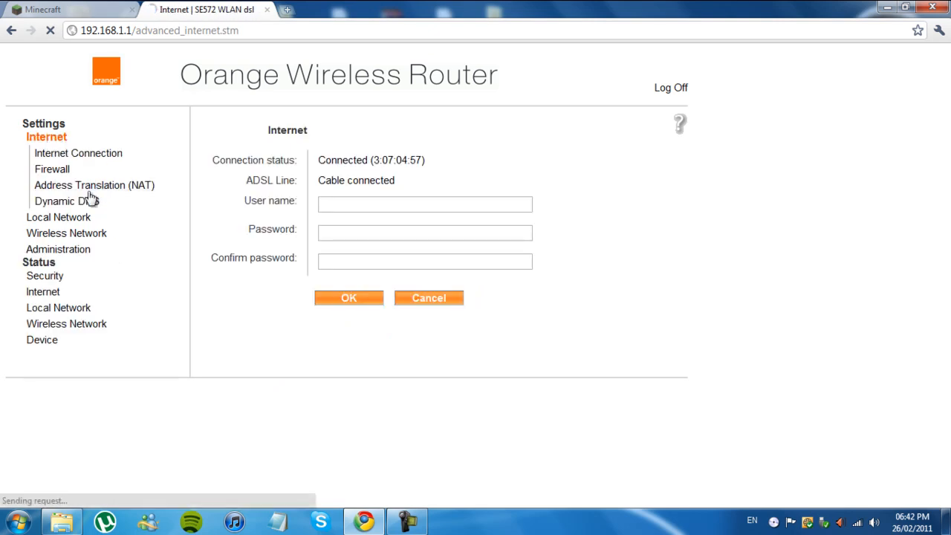
pyautogui.click(87, 186)
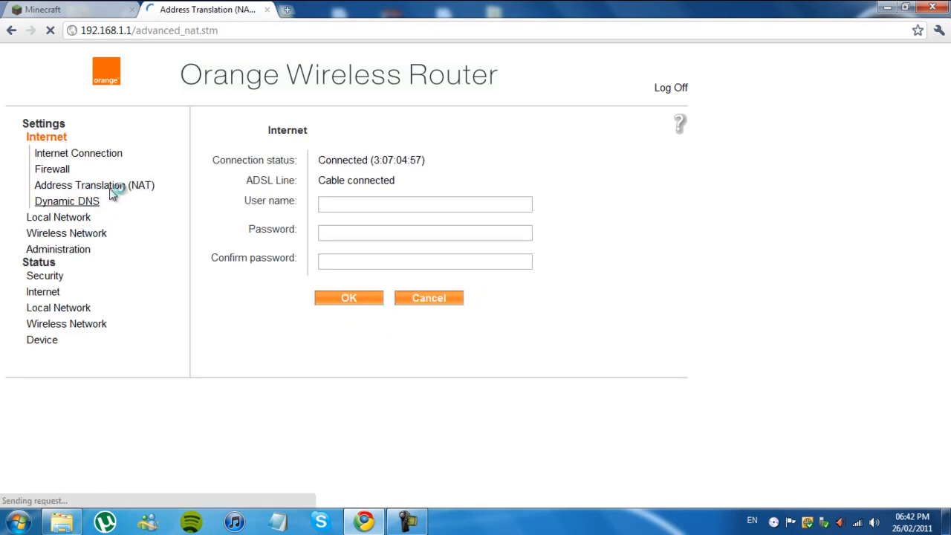
pyautogui.click(95, 216)
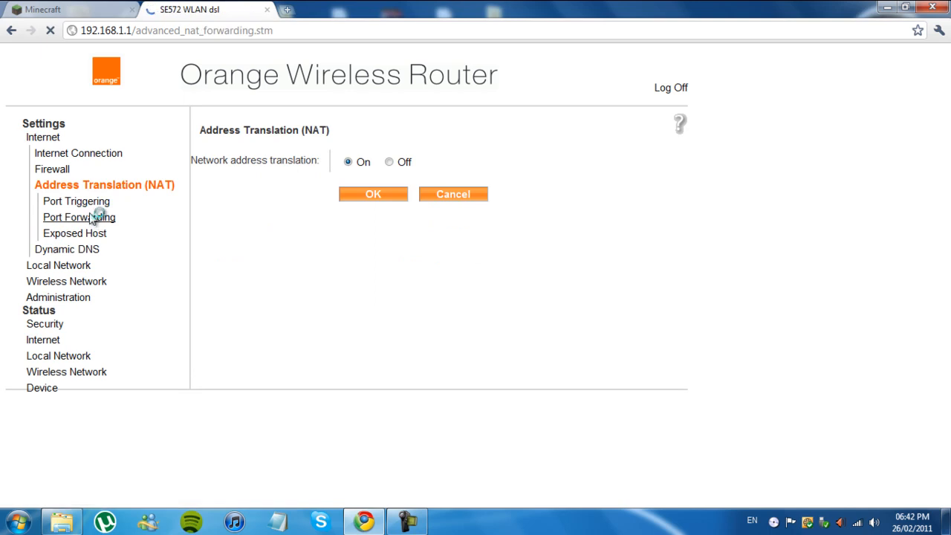
# Step: Review the protocol choices for the new port forwarding rule and set it to TCP
pyautogui.click(267, 173)
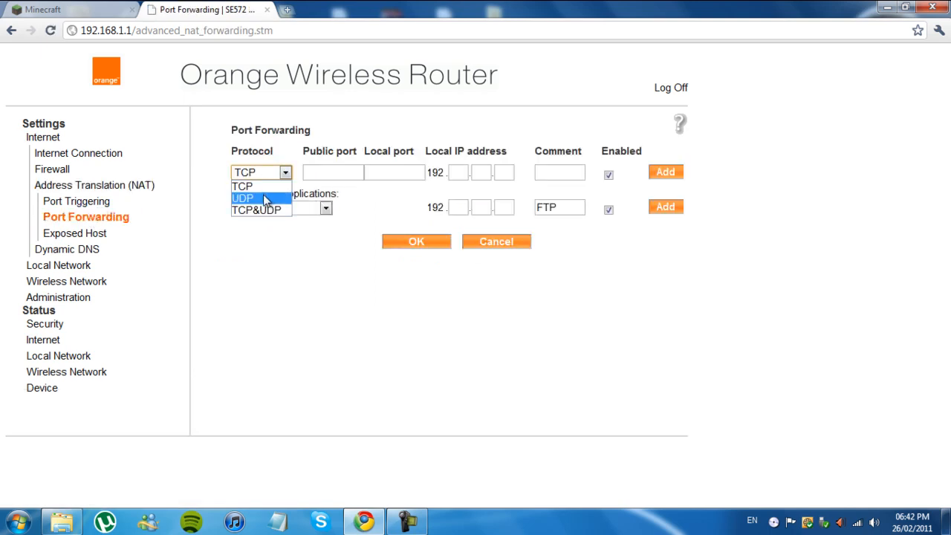
pyautogui.click(266, 212)
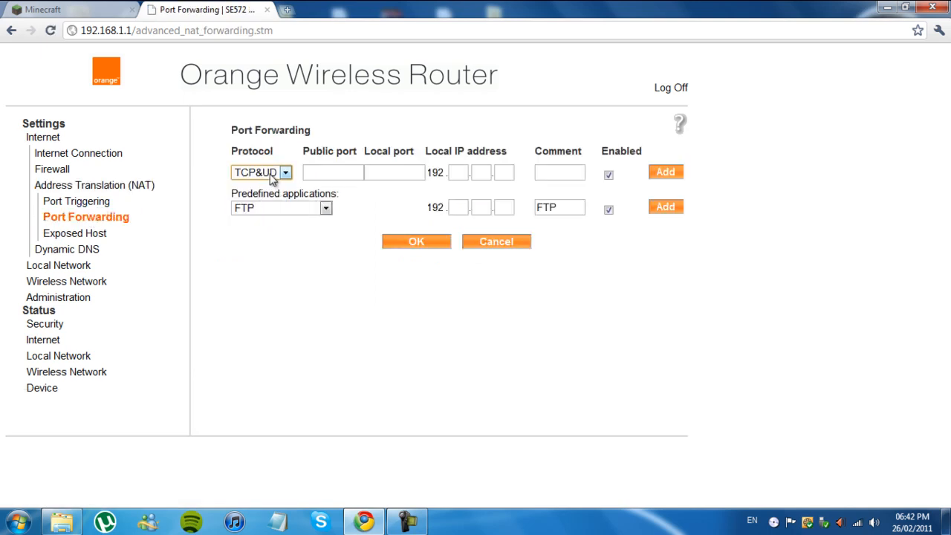
pyautogui.click(254, 174)
pyautogui.click(256, 209)
pyautogui.click(320, 172)
pyautogui.click(284, 172)
pyautogui.click(256, 188)
pyautogui.click(258, 173)
pyautogui.click(264, 188)
pyautogui.click(257, 177)
pyautogui.click(268, 190)
# Step: Set the new forwarding rule's public port to 25565
pyautogui.click(346, 171)
pyautogui.write('25565')
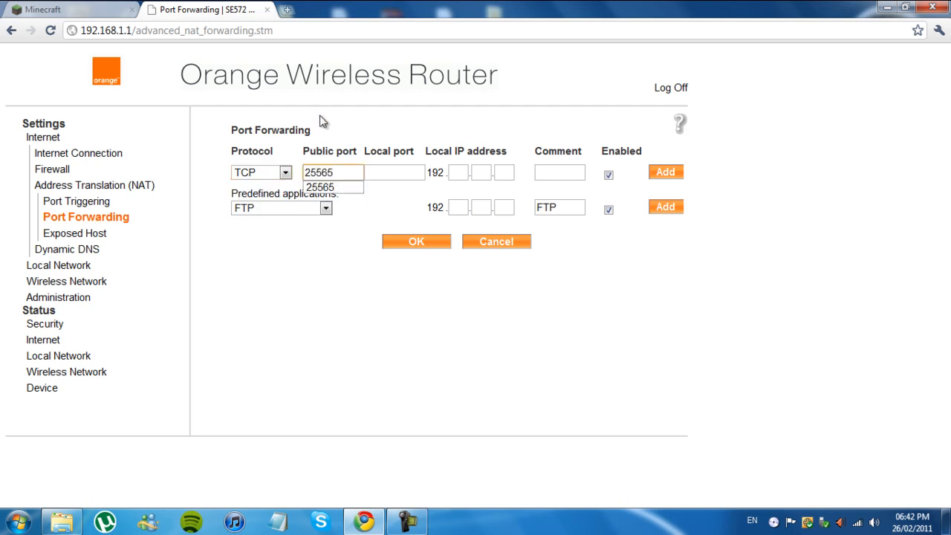
pyautogui.press('Tab')
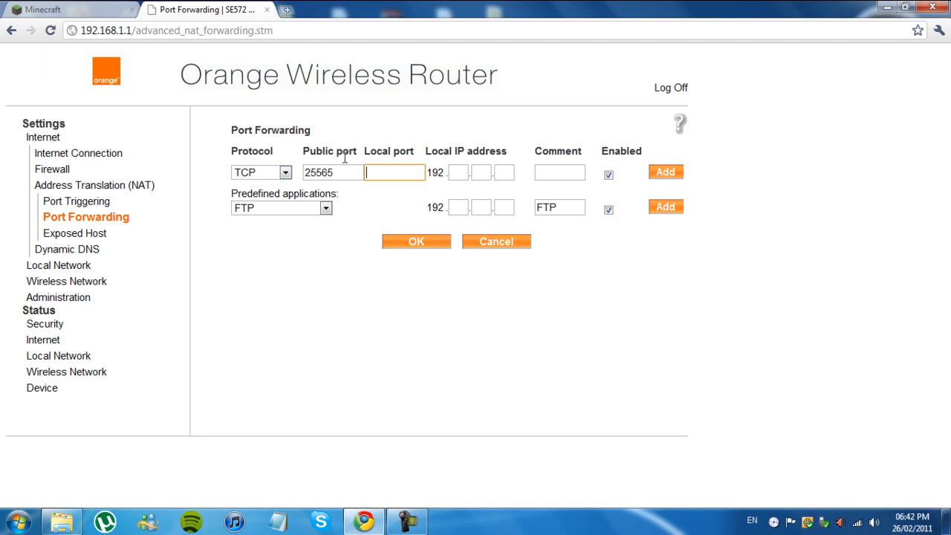
# Step: Check the server-port value in server.properties again and close the file without saving changes
pyautogui.click(884, 8)
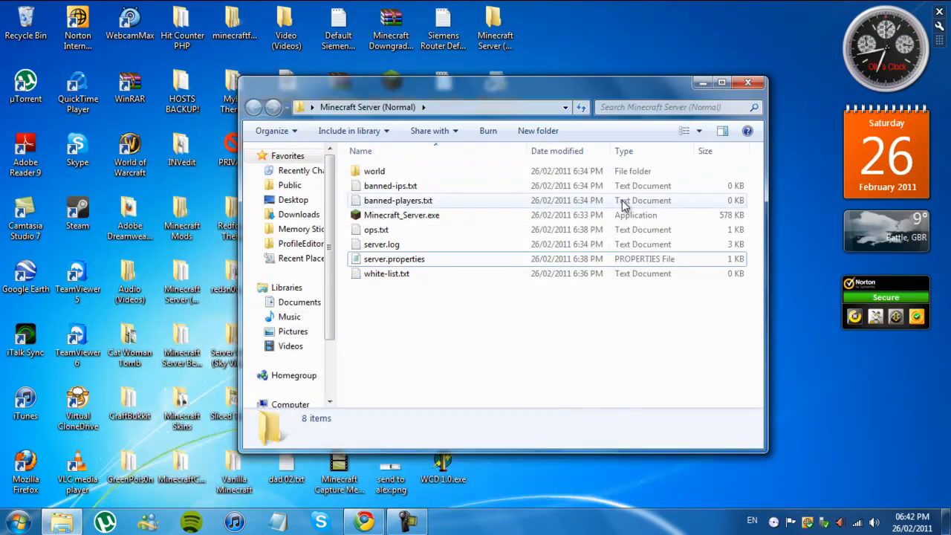
pyautogui.doubleClick(401, 261)
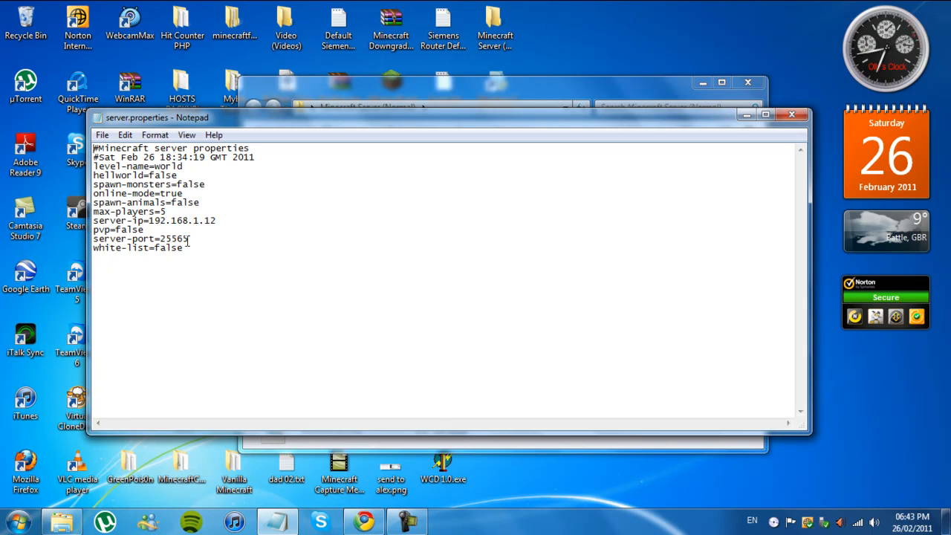
pyautogui.moveTo(183, 238); pyautogui.dragTo(167, 246)
pyautogui.click(193, 242)
pyautogui.click(792, 113)
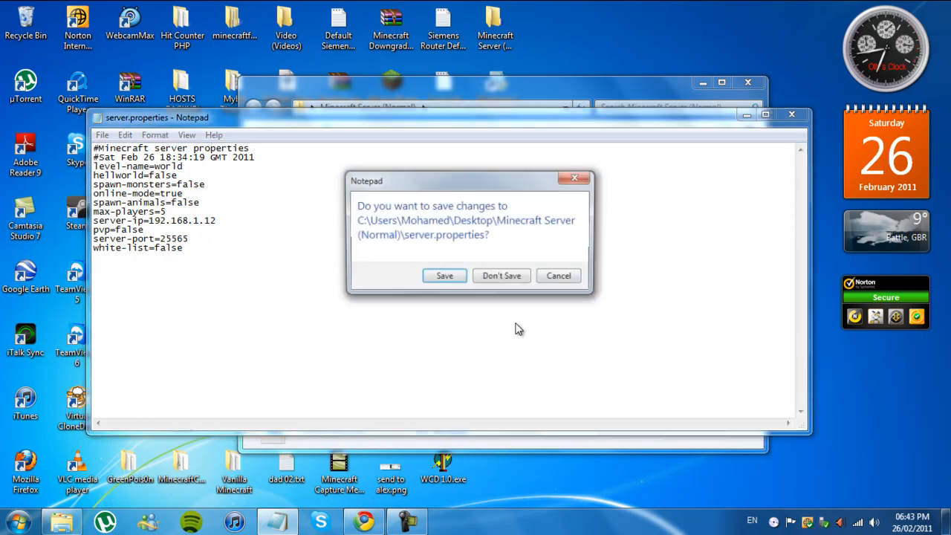
pyautogui.click(501, 275)
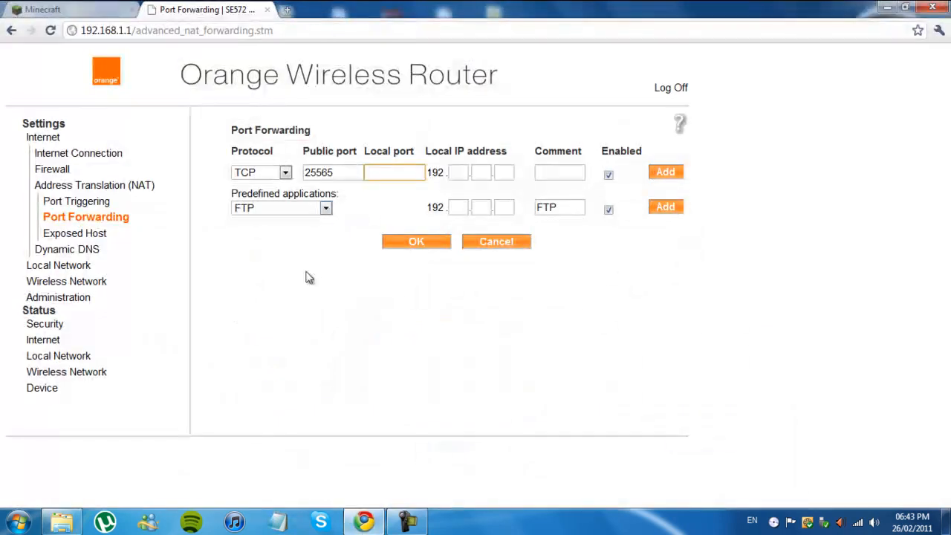
# Step: Set the new forwarding rule's local port to 25565
pyautogui.click(391, 173)
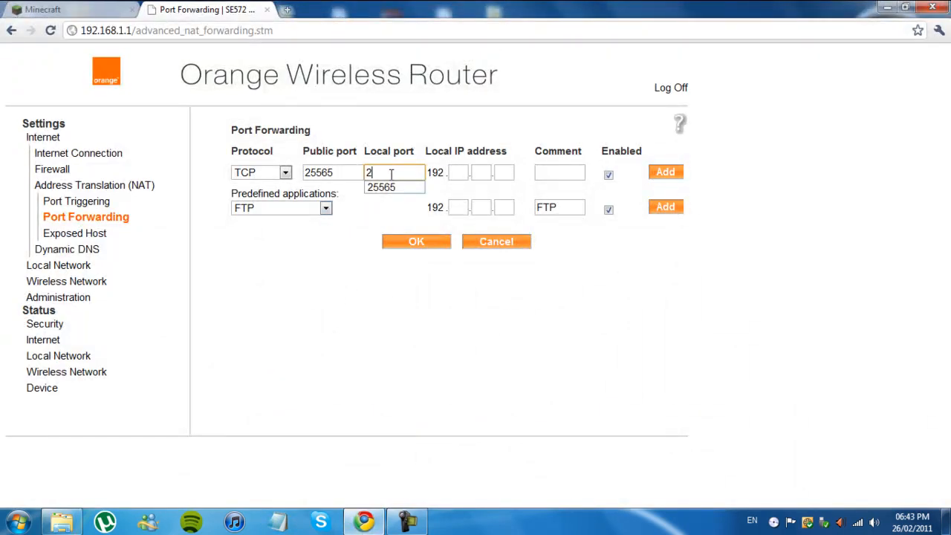
pyautogui.click(355, 331)
pyautogui.click(345, 172)
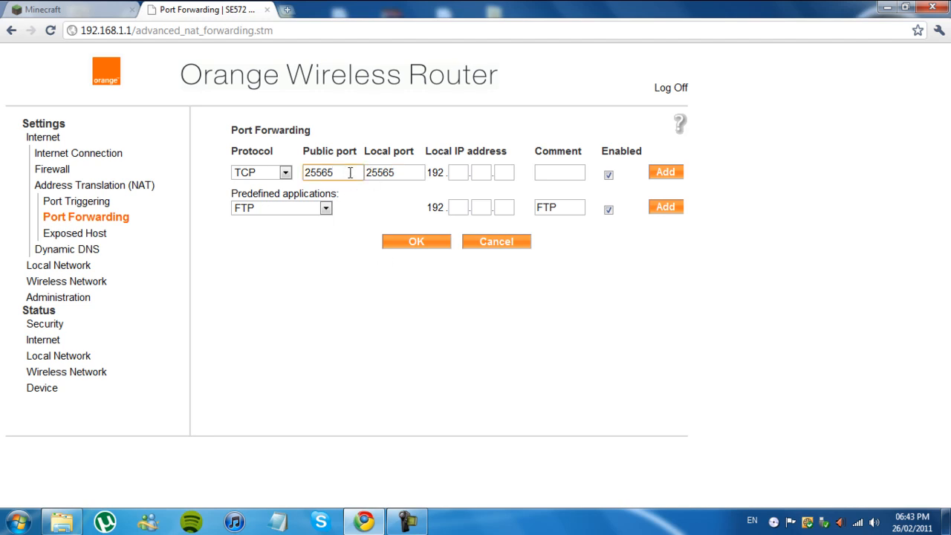
pyautogui.press('BackSpace')
pyautogui.write('3')
pyautogui.click(381, 321)
pyautogui.click(350, 176)
pyautogui.press('BackSpace')
pyautogui.write('5')
pyautogui.click(290, 301)
# Step: Set the new forwarding rule's local IP address to 192.168.1.12
pyautogui.click(454, 173)
pyautogui.write('1')
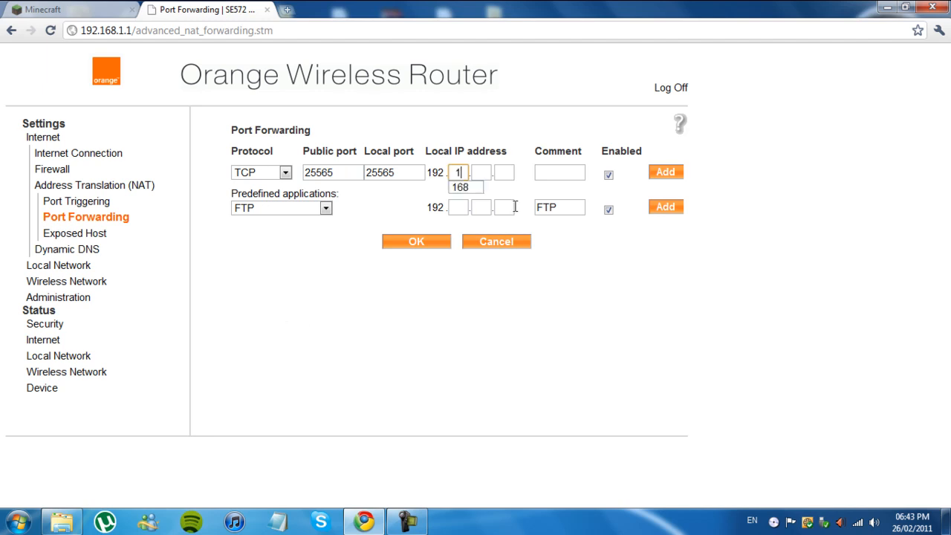
pyautogui.write('96')
pyautogui.press('Tab')
pyautogui.click(466, 171)
pyautogui.press('BackSpace')
pyautogui.write('68')
pyautogui.press('Tab')
pyautogui.write('1')
pyautogui.press('Tab')
pyautogui.write('12')
# Step: Comment the forwarding rule as Minecraft Server and add it to the port forwarding list
pyautogui.click(577, 175)
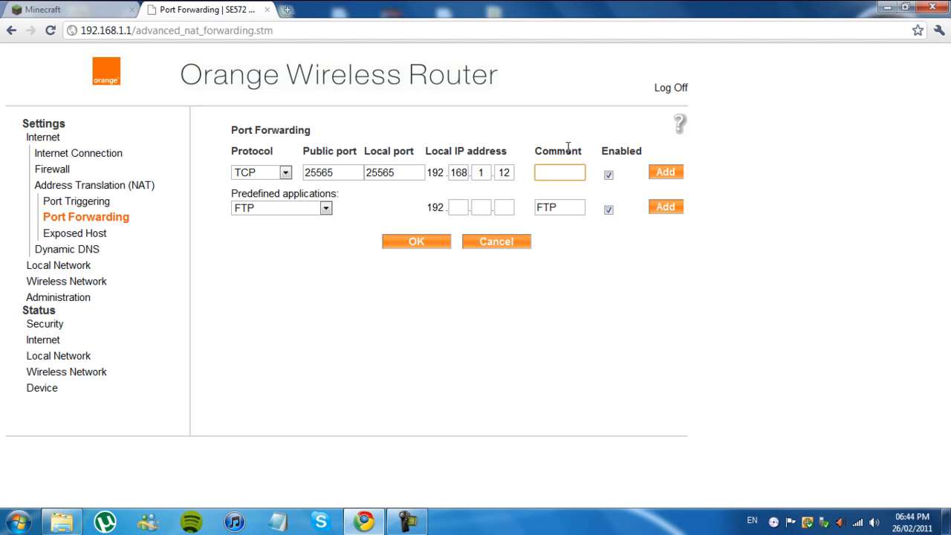
pyautogui.write('M')
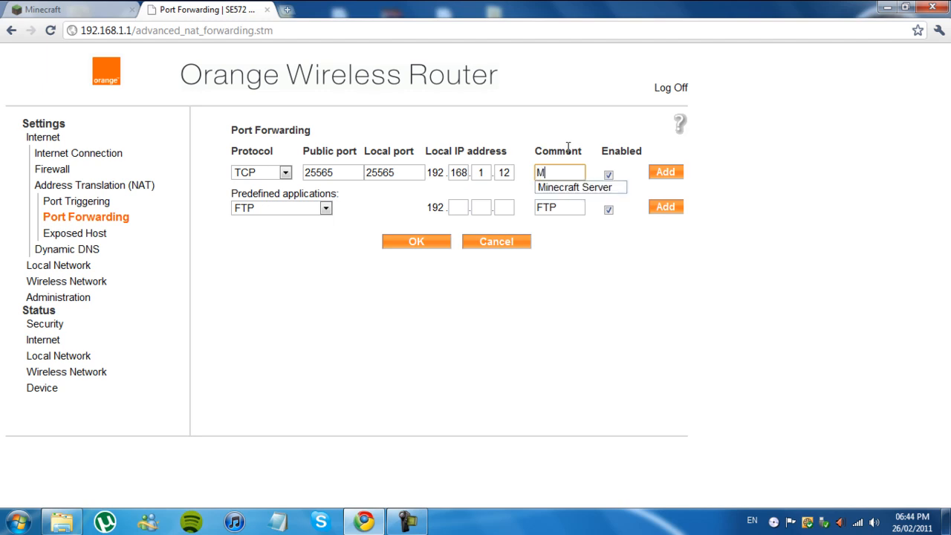
pyautogui.write('inecraft Server')
pyautogui.click(610, 130)
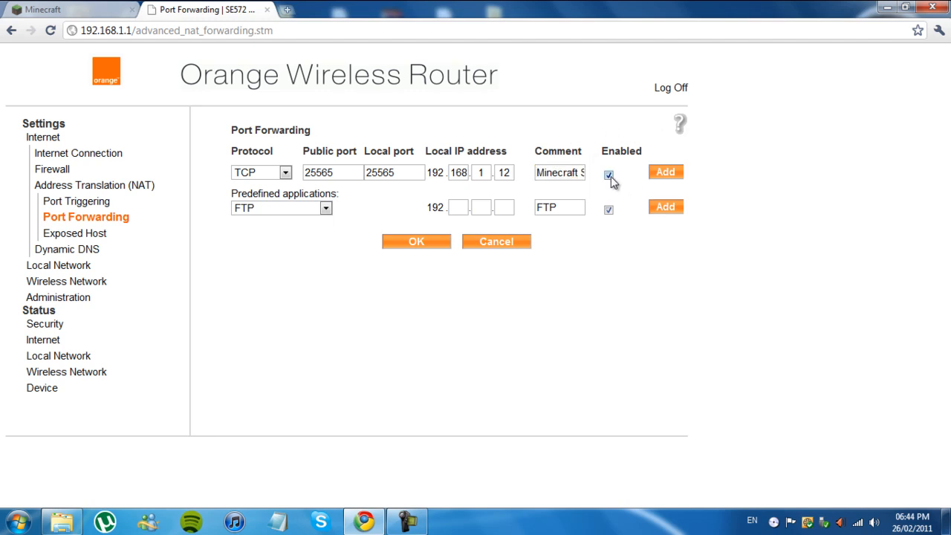
pyautogui.click(660, 175)
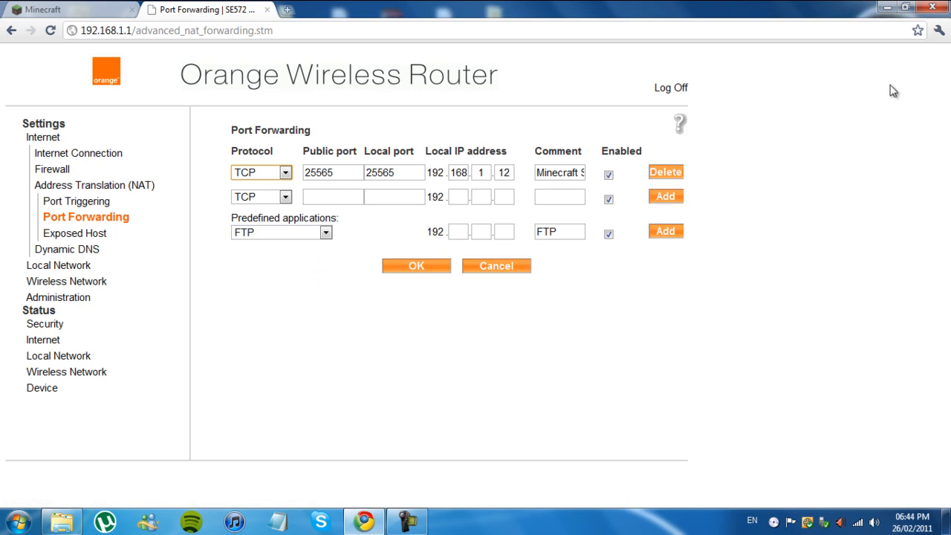
# Step: Start Minecraft_Server.exe from the Minecraft Server (Normal) folder and close the folder window
pyautogui.click(886, 7)
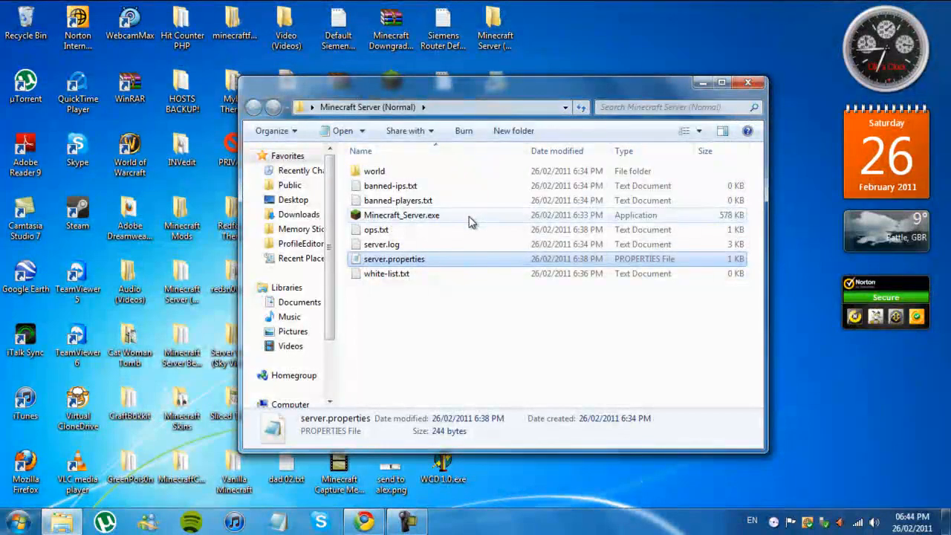
pyautogui.click(468, 221)
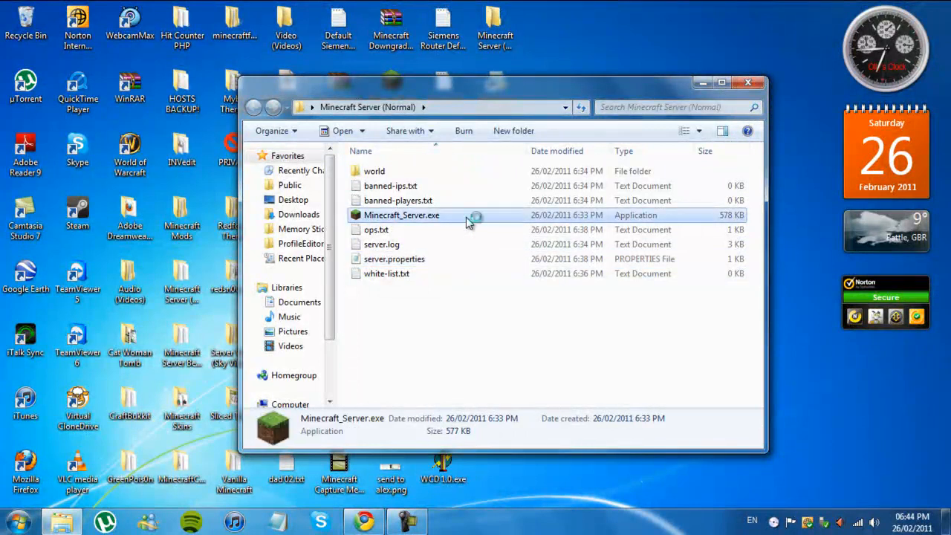
pyautogui.doubleClick(468, 222)
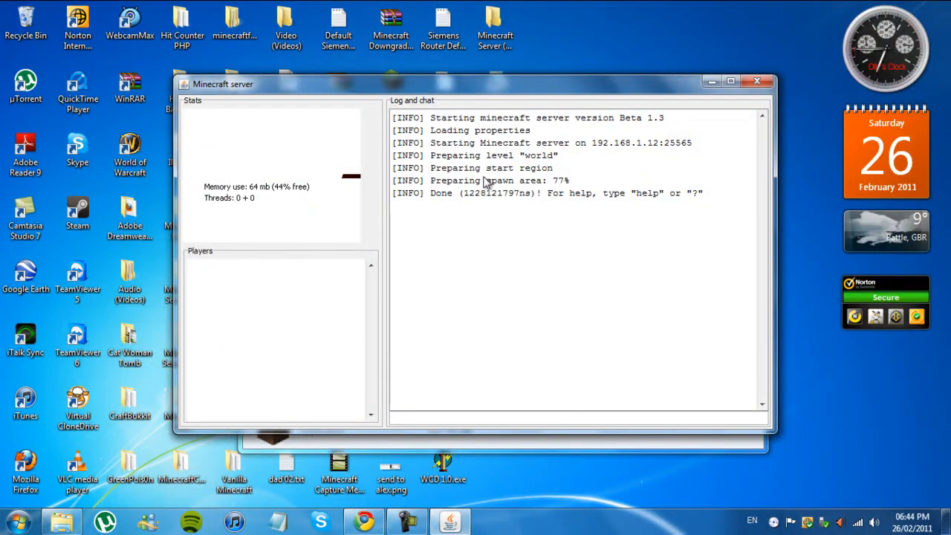
pyautogui.moveTo(507, 72); pyautogui.dragTo(542, 65)
pyautogui.click(499, 80)
pyautogui.click(747, 82)
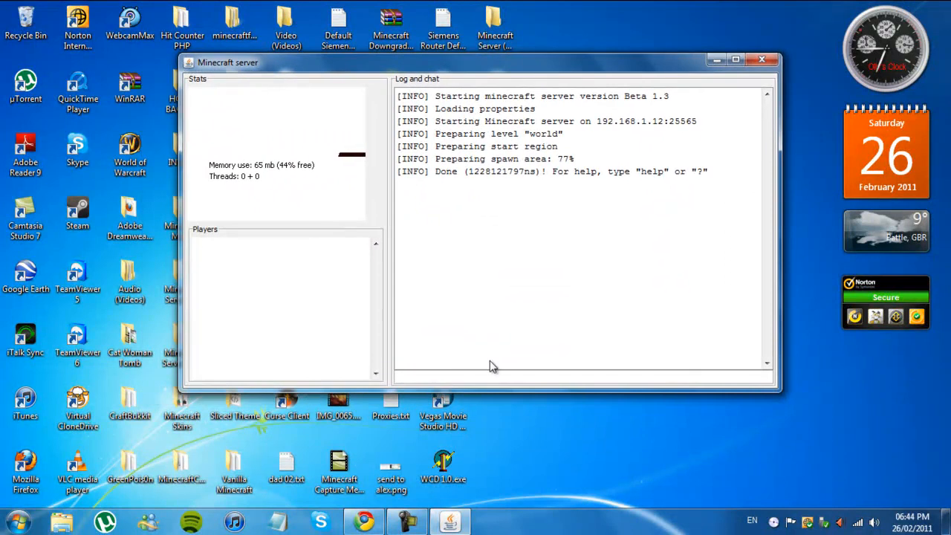
# Step: Close the router page in Chrome and look up the external IP address on ipchicken.com in a new tab
pyautogui.click(365, 520)
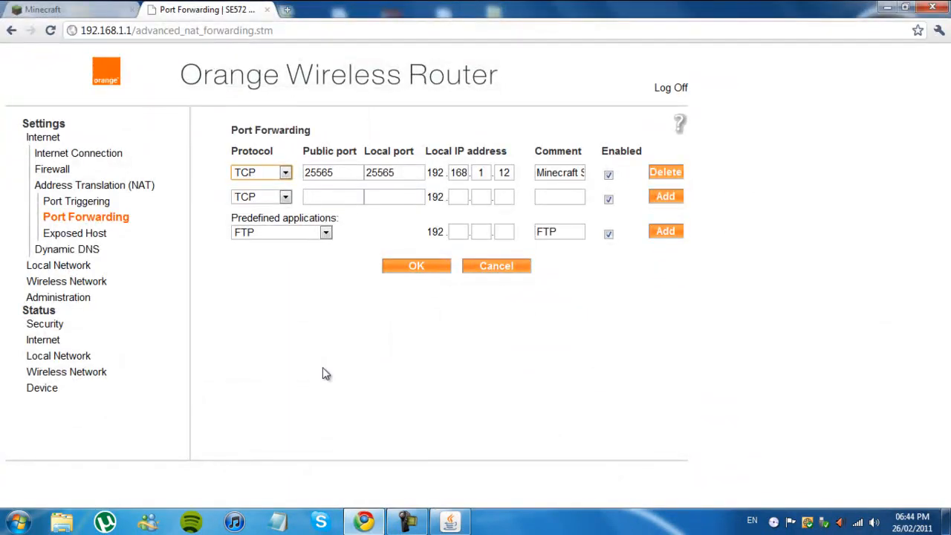
pyautogui.click(267, 10)
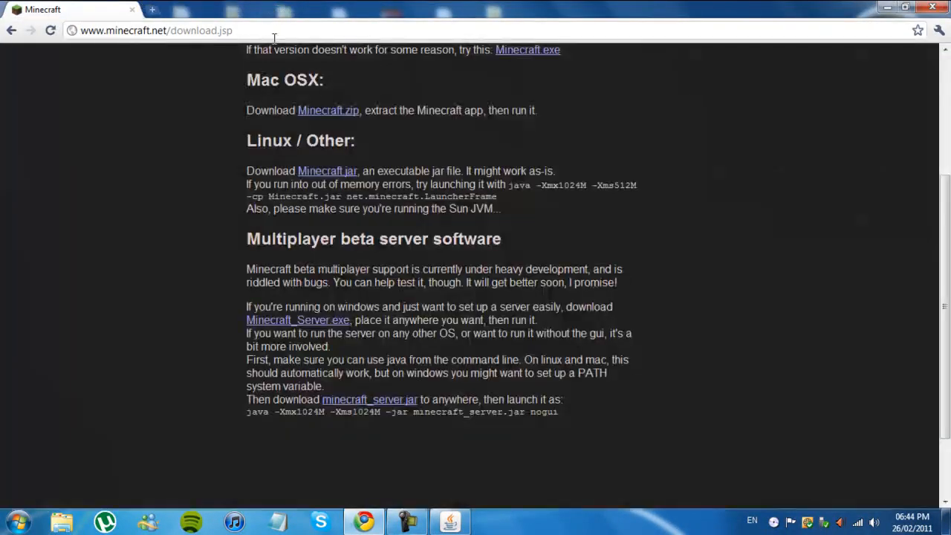
pyautogui.click(161, 11)
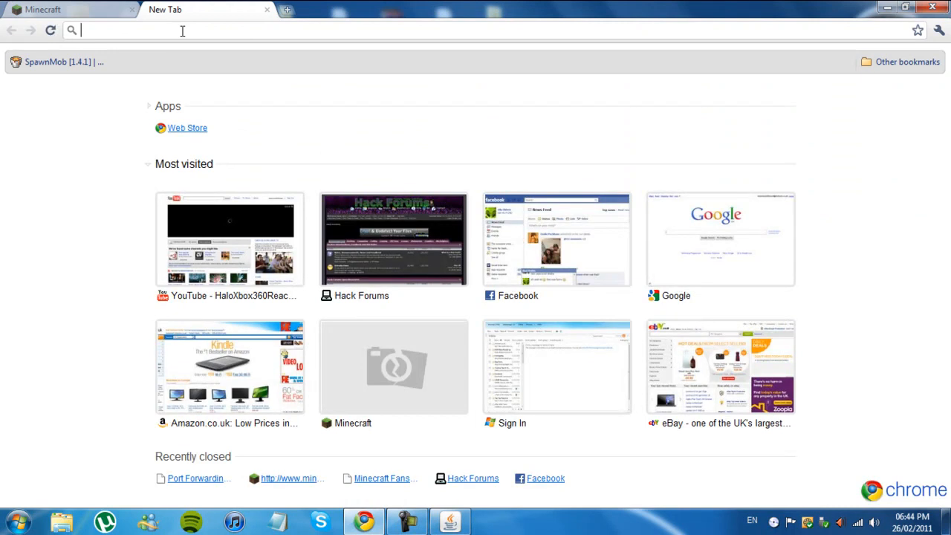
pyautogui.write('ipchicvk')
pyautogui.press('BackSpace')
pyautogui.press('BackSpace')
pyautogui.write('ken')
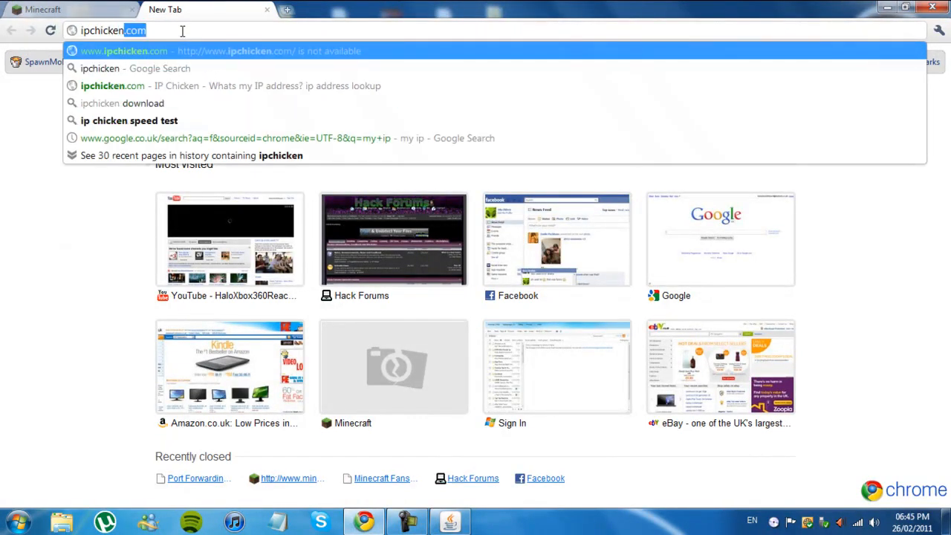
pyautogui.press('Return')
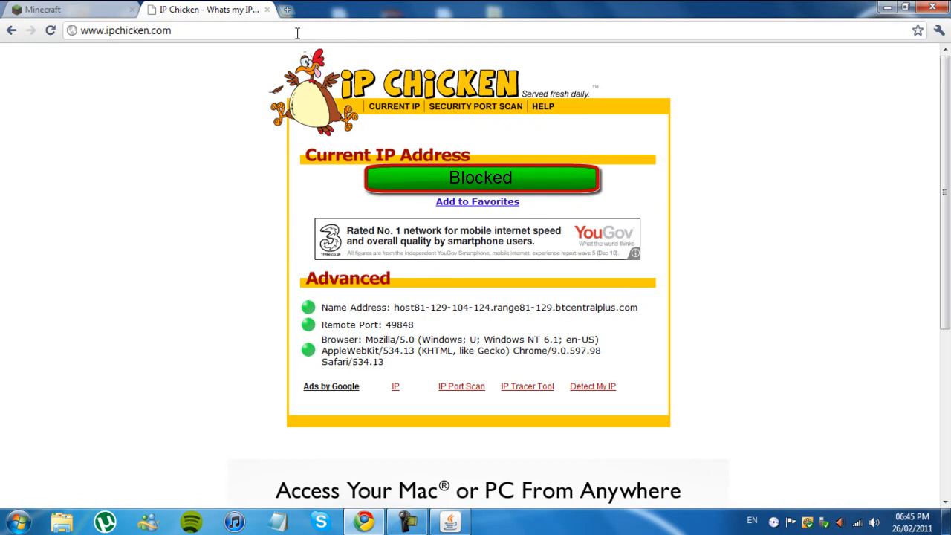
# Step: Close the IP Chicken page and minimize the browser and the running Minecraft server window
pyautogui.click(266, 9)
pyautogui.click(888, 7)
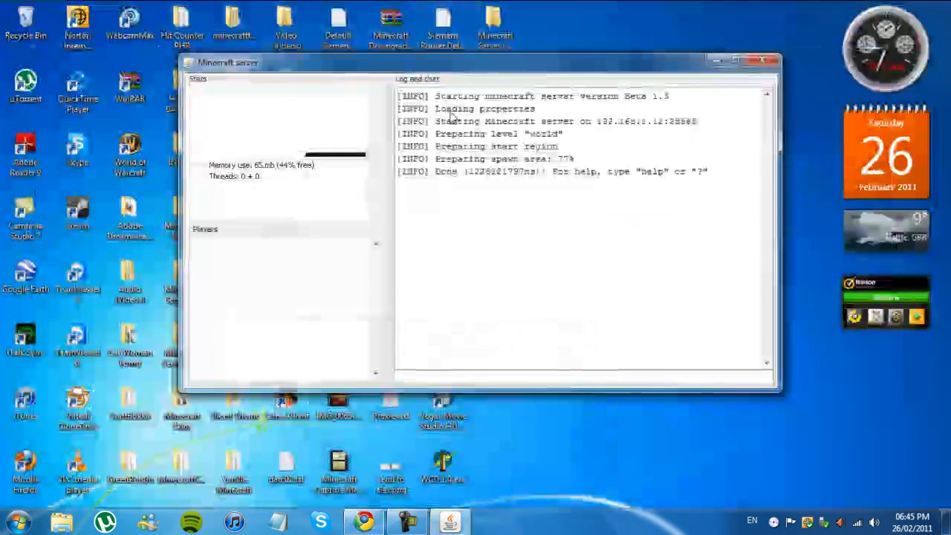
pyautogui.click(714, 54)
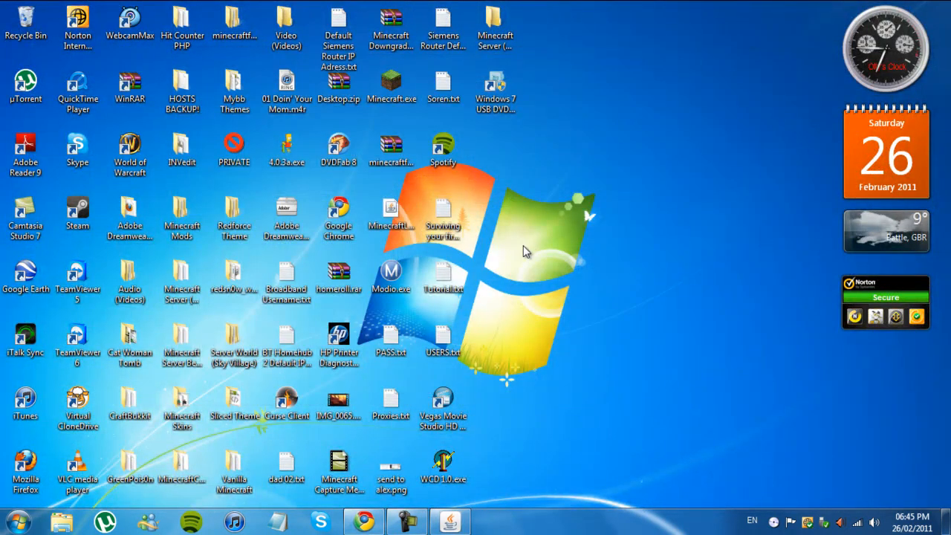
# Step: Launch Minecraft.exe, maximize the launcher and log in with the remembered account
pyautogui.click(401, 93)
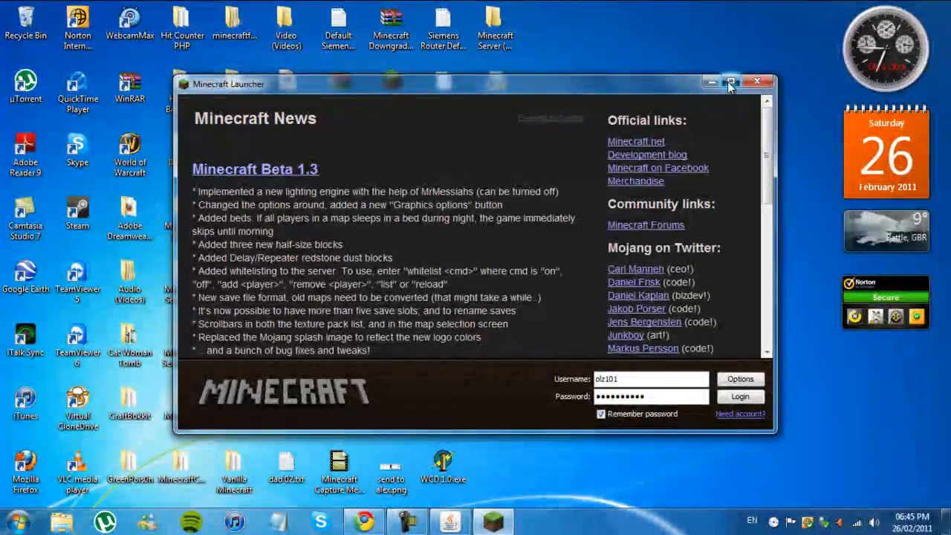
pyautogui.click(730, 82)
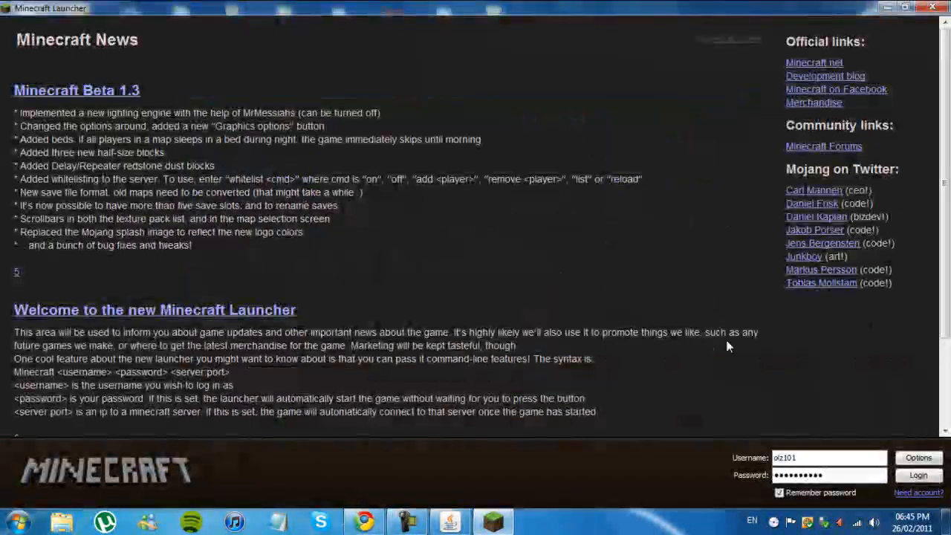
pyautogui.click(918, 476)
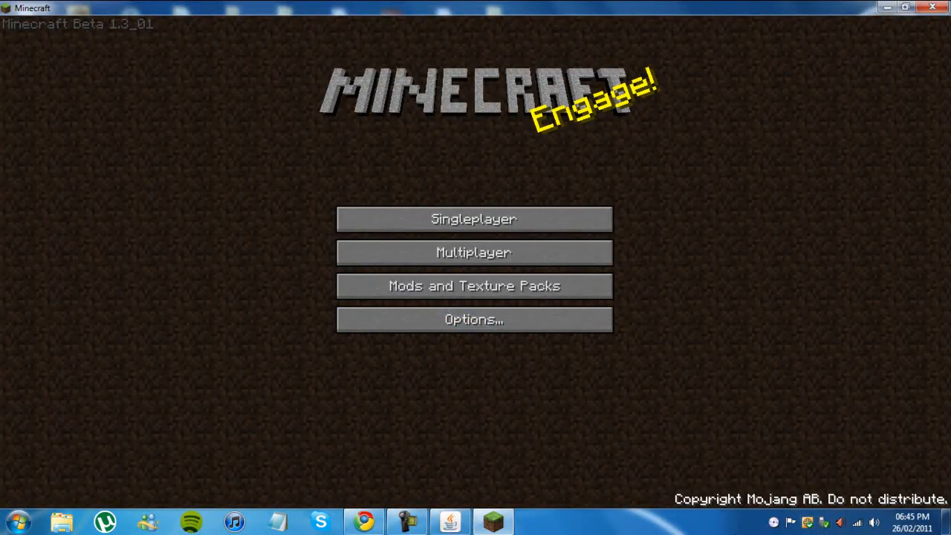
# Step: Connect to the multiplayer server at 192.168.1.12
pyautogui.click(519, 259)
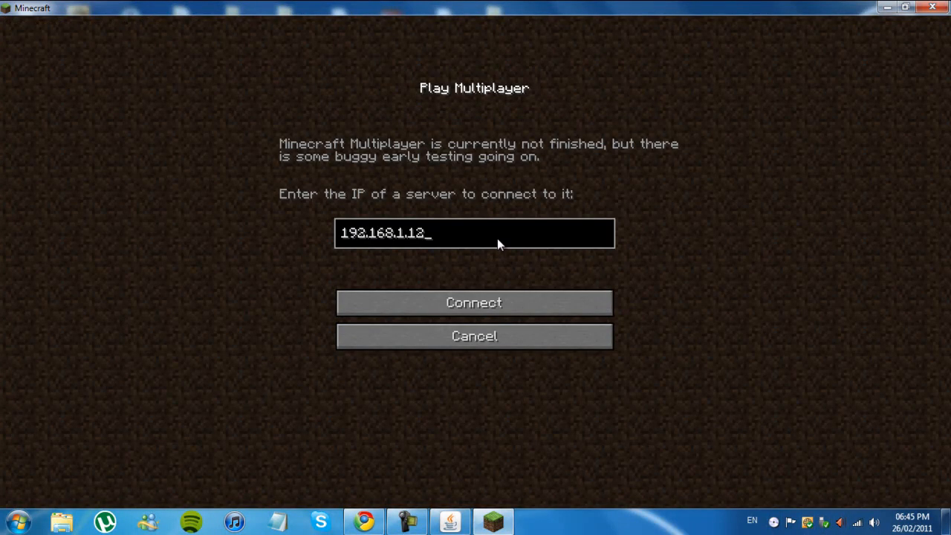
pyautogui.press('BackSpace')
pyautogui.press('BackSpace')
pyautogui.press('BackSpace')
pyautogui.press('BackSpace')
pyautogui.press('BackSpace')
pyautogui.press('BackSpace')
pyautogui.press('BackSpace')
pyautogui.press('BackSpace')
pyautogui.press('BackSpace')
pyautogui.press('BackSpace')
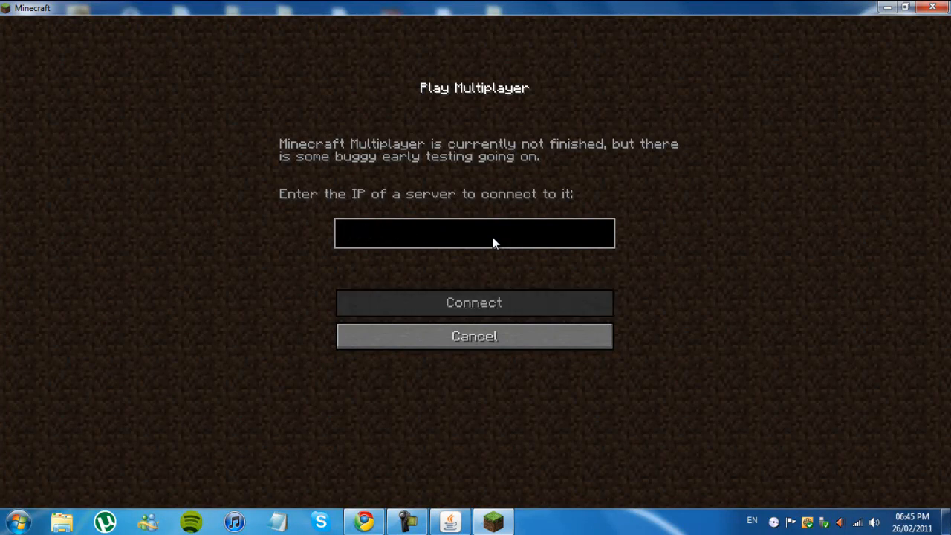
pyautogui.write('192.1')
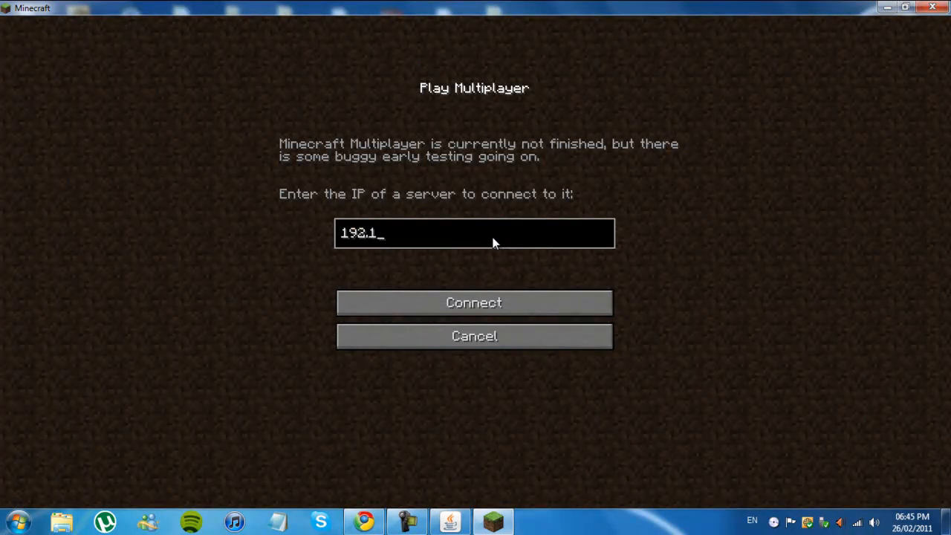
pyautogui.write('68.1.12')
pyautogui.click(492, 298)
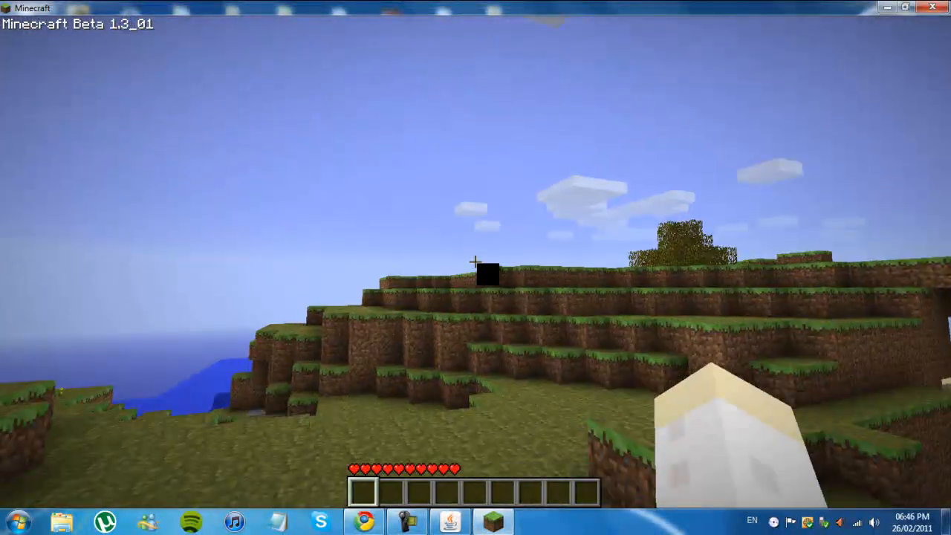
# Step: Walk and jump around the server's world to test the multiplayer connection
pyautogui.press('w')
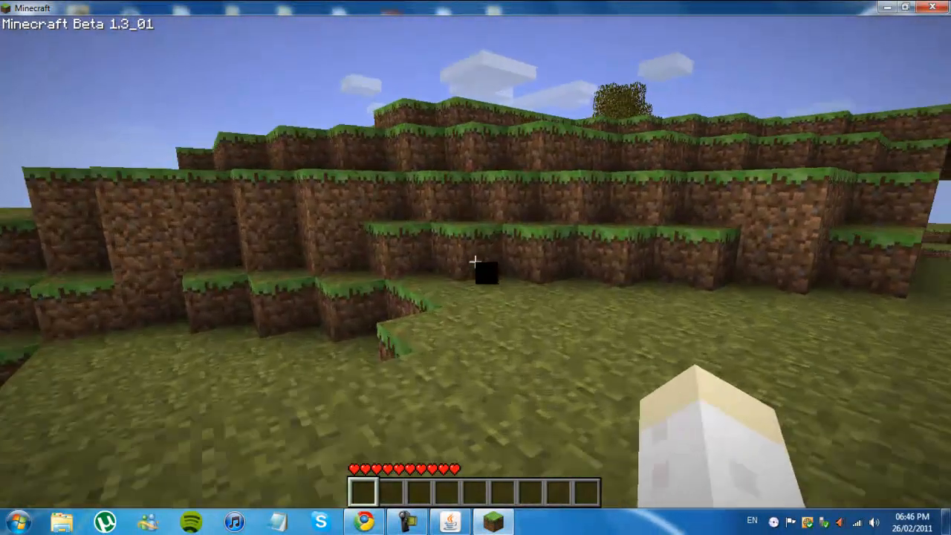
pyautogui.press('w')
pyautogui.press('space')
pyautogui.press('space')
pyautogui.press('space')
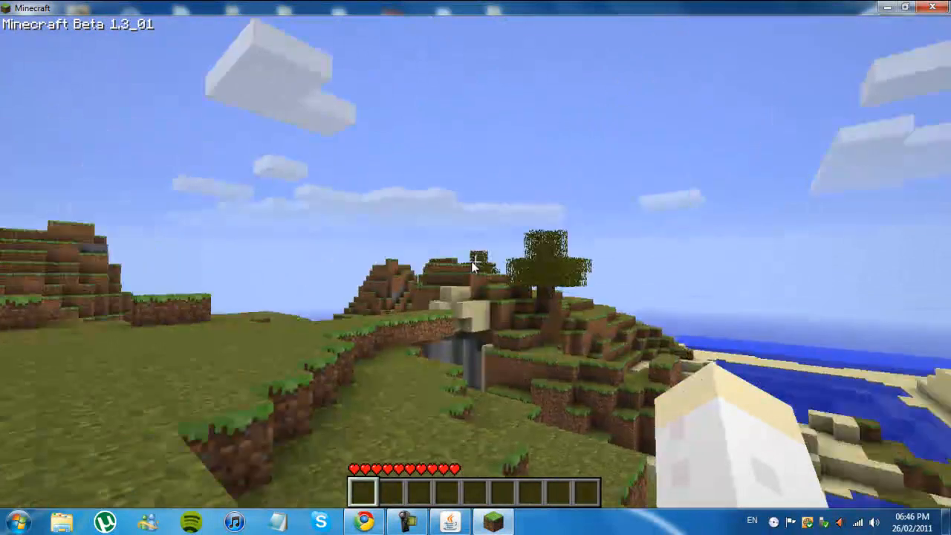
pyautogui.press('Escape')
pyautogui.press('Escape')
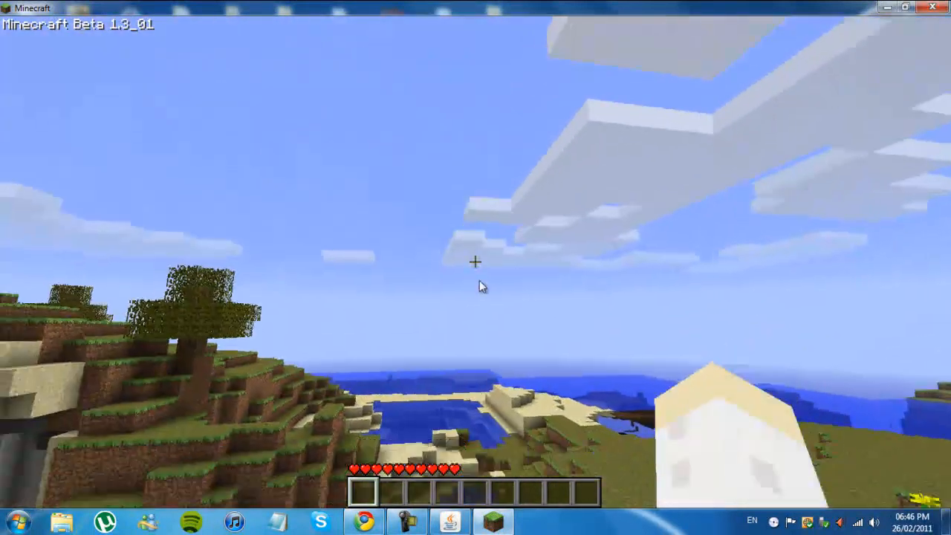
# Step: Disconnect from the server and close both Minecraft and Chrome
pyautogui.press('Escape')
pyautogui.click(518, 216)
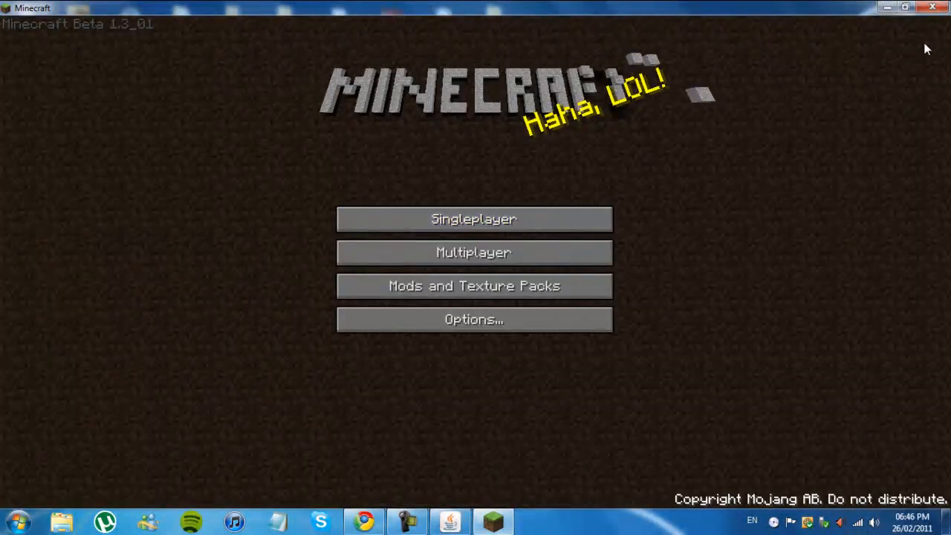
pyautogui.click(932, 7)
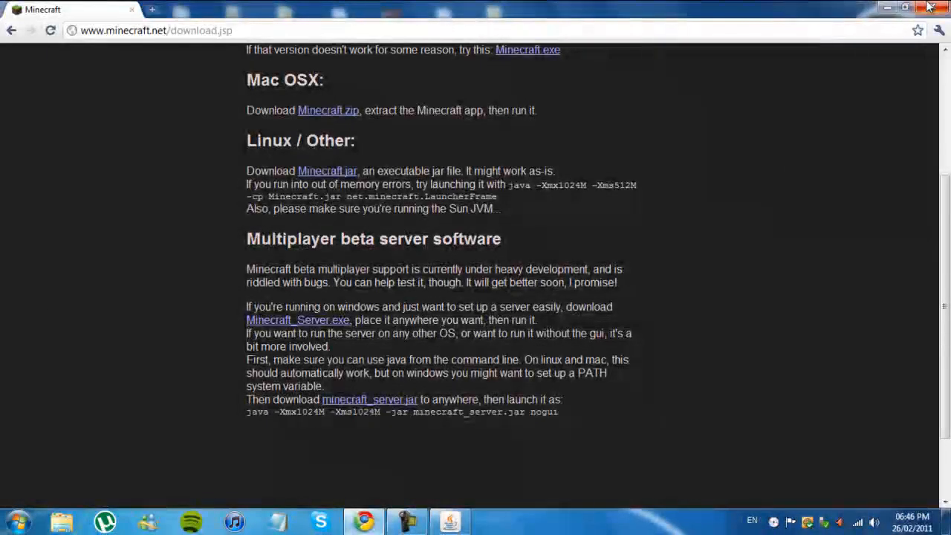
pyautogui.click(928, 8)
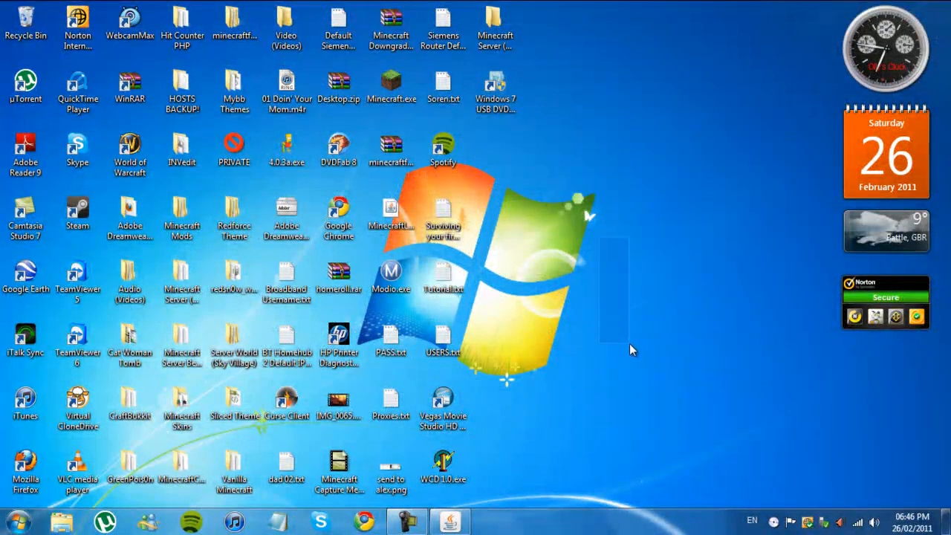
pyautogui.moveTo(655, 159); pyautogui.dragTo(483, 457)
pyautogui.moveTo(689, 108); pyautogui.dragTo(469, 490)
pyautogui.moveTo(611, 176); pyautogui.dragTo(558, 251)
pyautogui.moveTo(622, 119); pyautogui.dragTo(528, 247)
pyautogui.moveTo(666, 131); pyautogui.dragTo(542, 261)
pyautogui.moveTo(726, 127); pyautogui.dragTo(499, 279)
pyautogui.moveTo(691, 116); pyautogui.dragTo(499, 307)
pyautogui.moveTo(615, 132); pyautogui.dragTo(506, 277)
pyautogui.moveTo(659, 123); pyautogui.dragTo(536, 250)
pyautogui.moveTo(644, 116); pyautogui.dragTo(455, 282)
pyautogui.moveTo(656, 2); pyautogui.dragTo(529, 258)
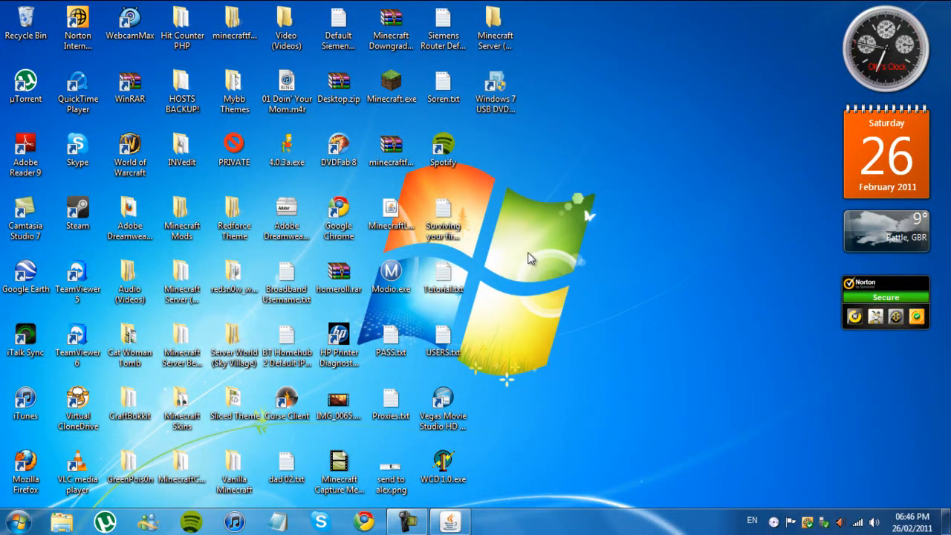
# Step: Check the server-ip value in server.properties from the Minecraft Server (Normal) folder, and close the file and folder
pyautogui.doubleClick(494, 26)
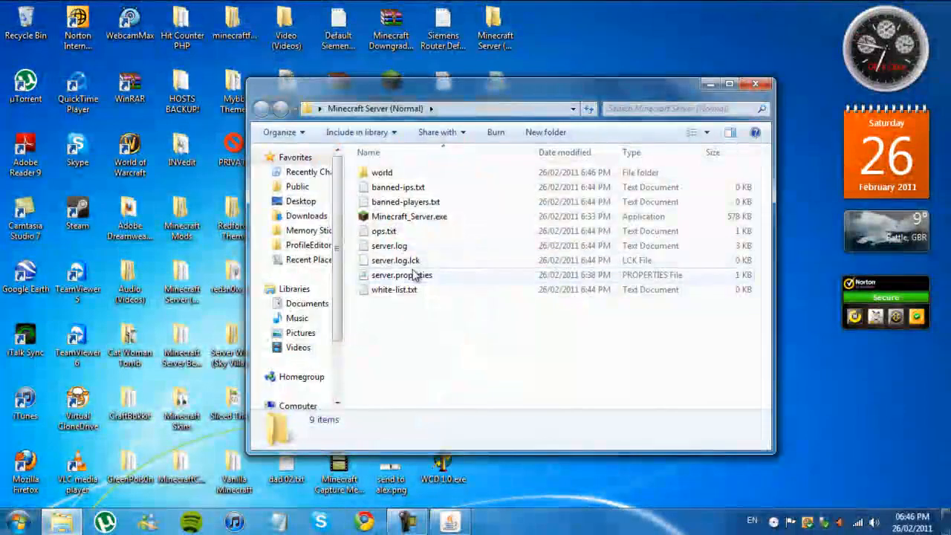
pyautogui.doubleClick(423, 274)
pyautogui.moveTo(216, 220); pyautogui.dragTo(149, 222)
pyautogui.click(791, 114)
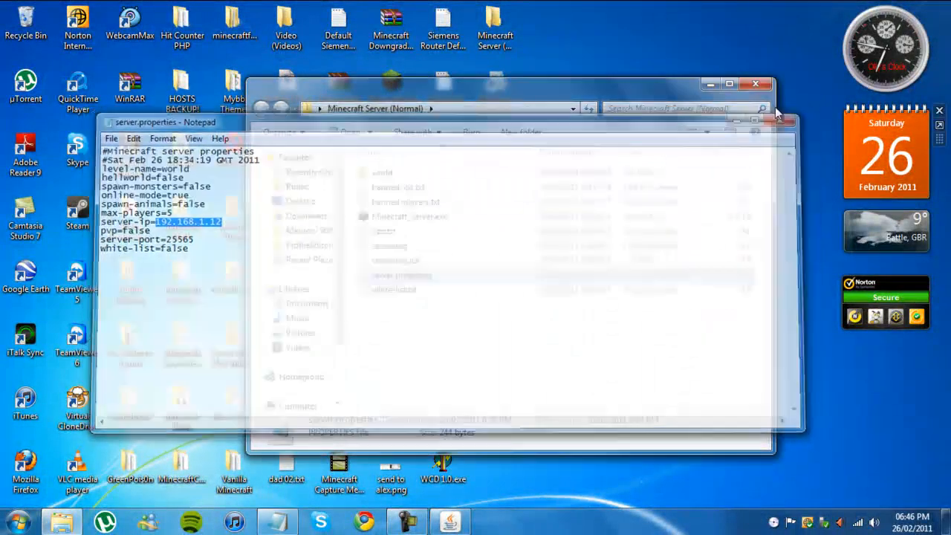
pyautogui.click(755, 83)
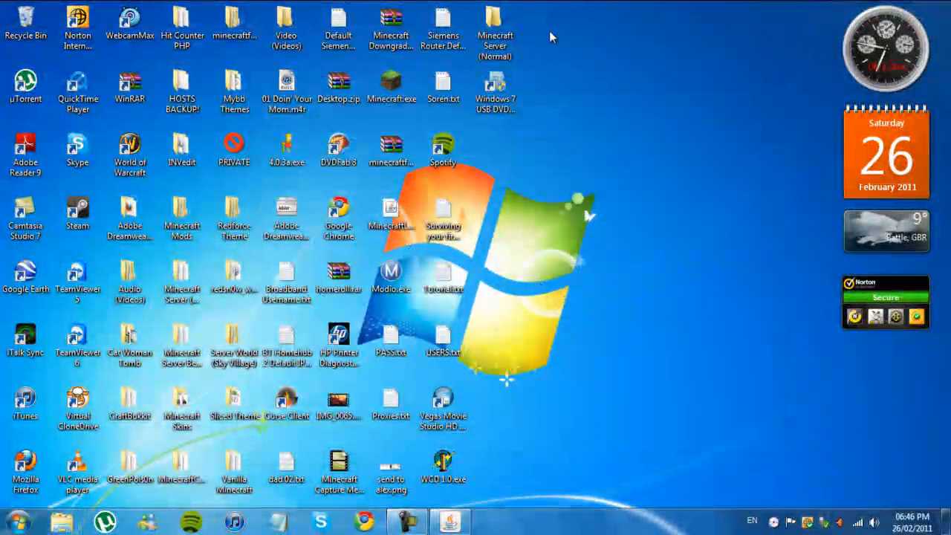
pyautogui.click(16, 521)
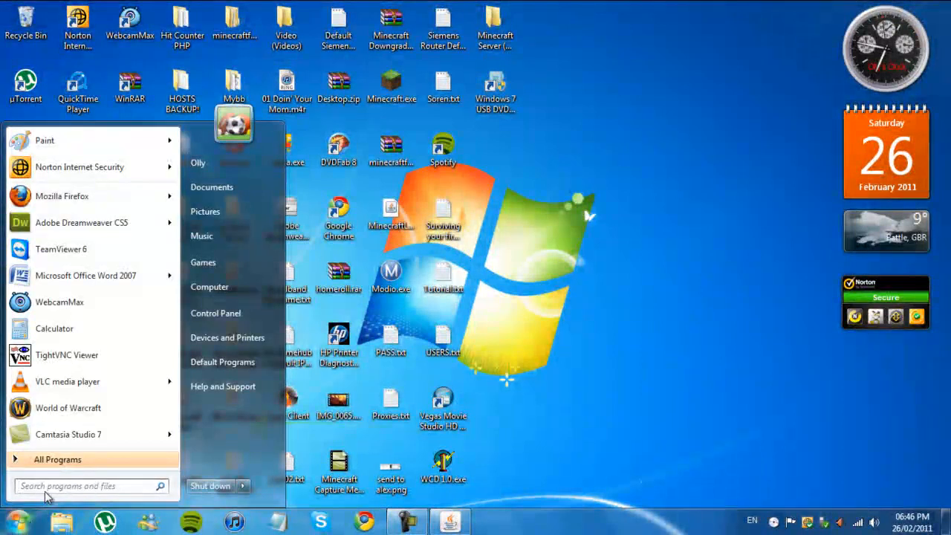
pyautogui.click(654, 349)
pyautogui.rightClick(686, 341)
pyautogui.click(617, 373)
pyautogui.rightClick(727, 398)
pyautogui.click(748, 397)
pyautogui.rightClick(788, 327)
pyautogui.click(761, 340)
pyautogui.rightClick(781, 277)
pyautogui.moveTo(707, 319); pyautogui.dragTo(693, 328)
pyautogui.rightClick(707, 285)
pyautogui.click(672, 259)
pyautogui.rightClick(690, 234)
pyautogui.click(653, 270)
pyautogui.rightClick(663, 216)
pyautogui.click(642, 225)
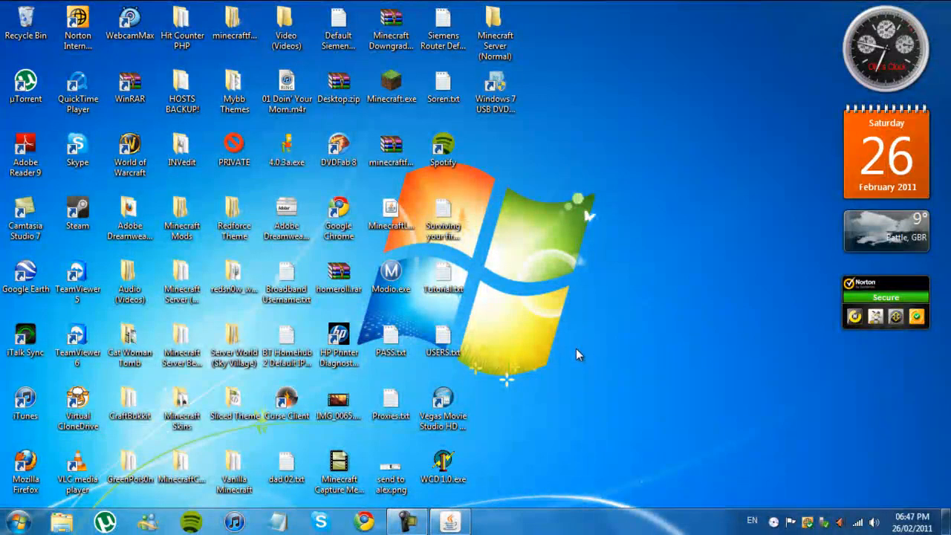